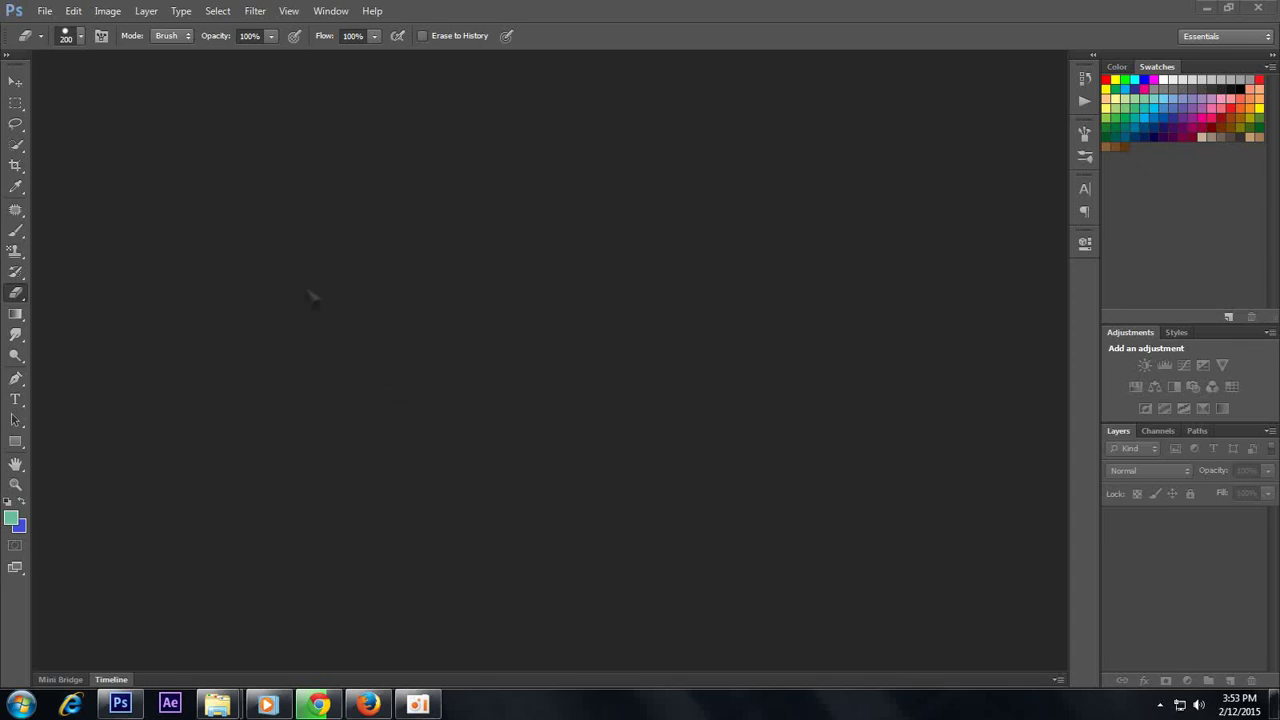
Open the motorcycle photo 'Bollywood-Hottest-Wallpapers-Ravi-teja-Nippu-movie-stills_1600x1065.jpg' from the Heros folder.
left_click(44, 11)
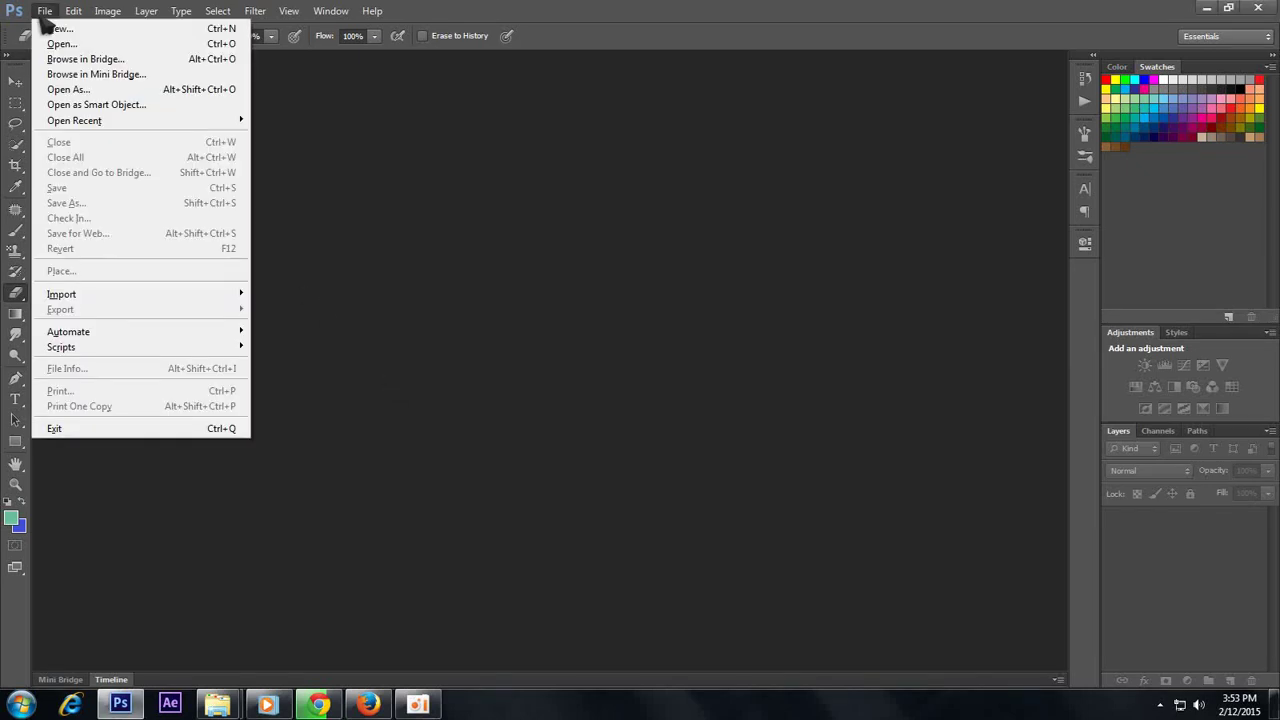
left_click(50, 29)
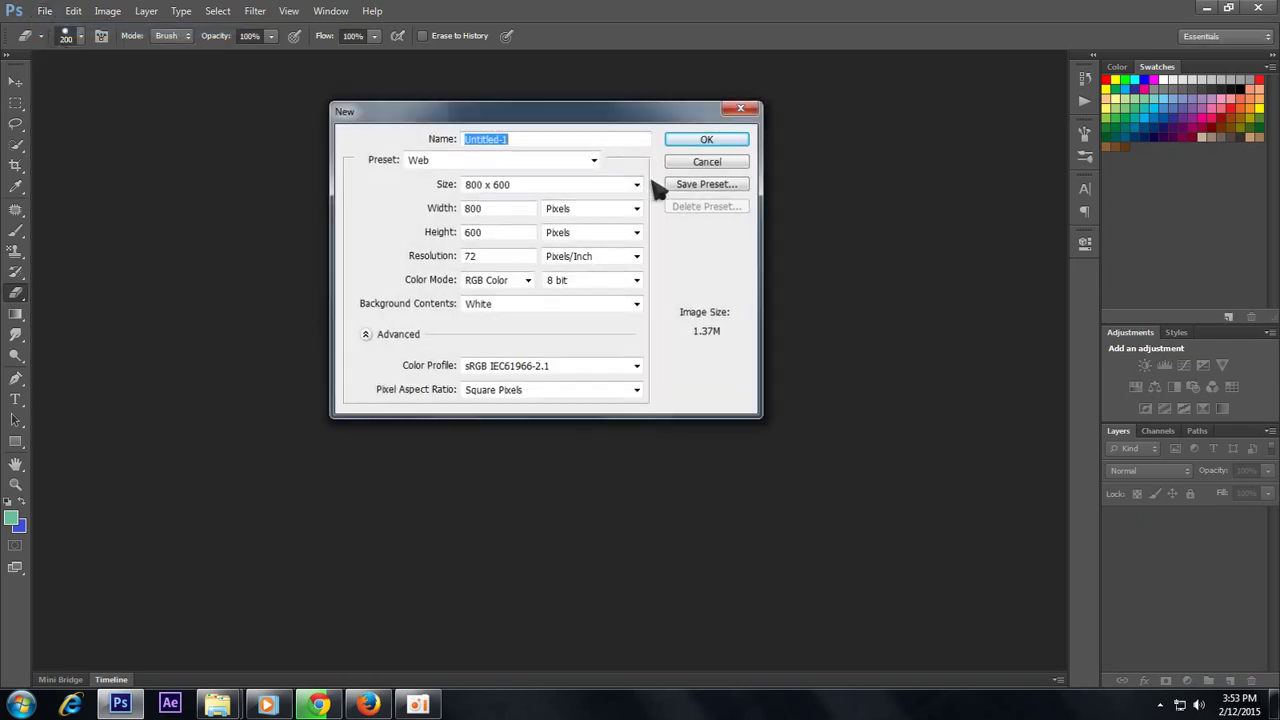
key("Escape")
left_click(45, 12)
left_click(62, 44)
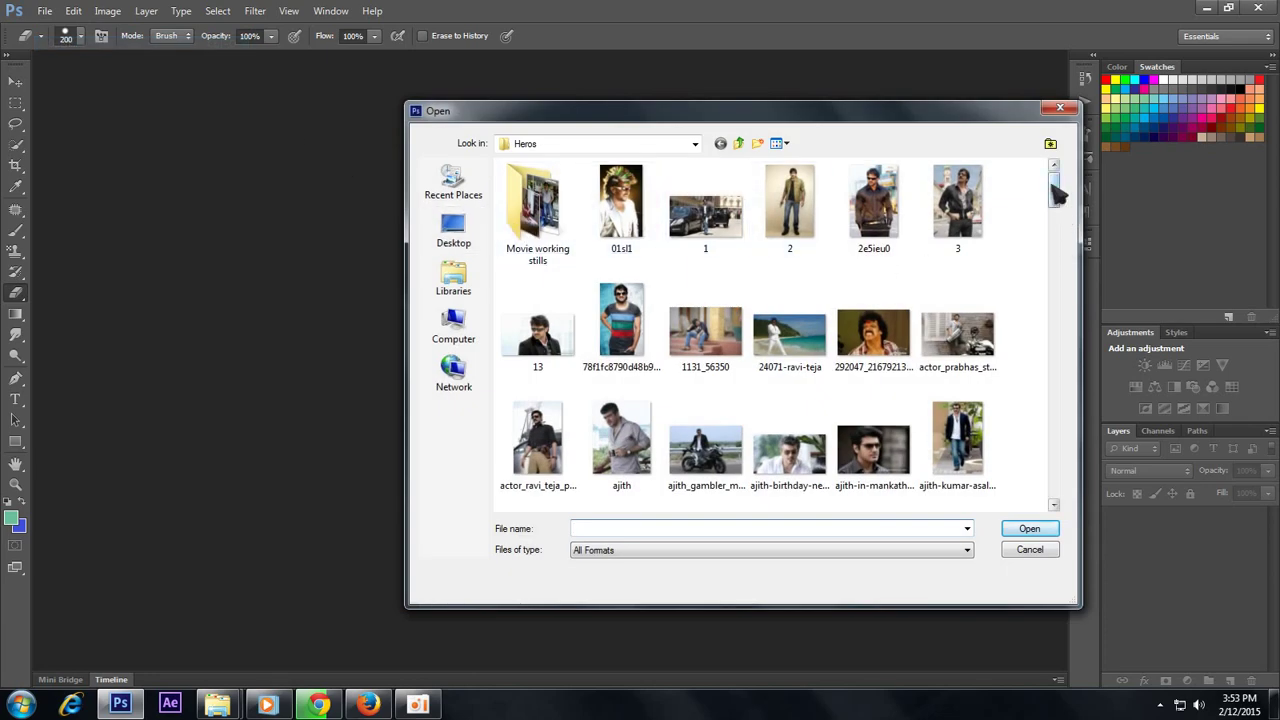
left_click_drag(1055, 195, 1068, 240)
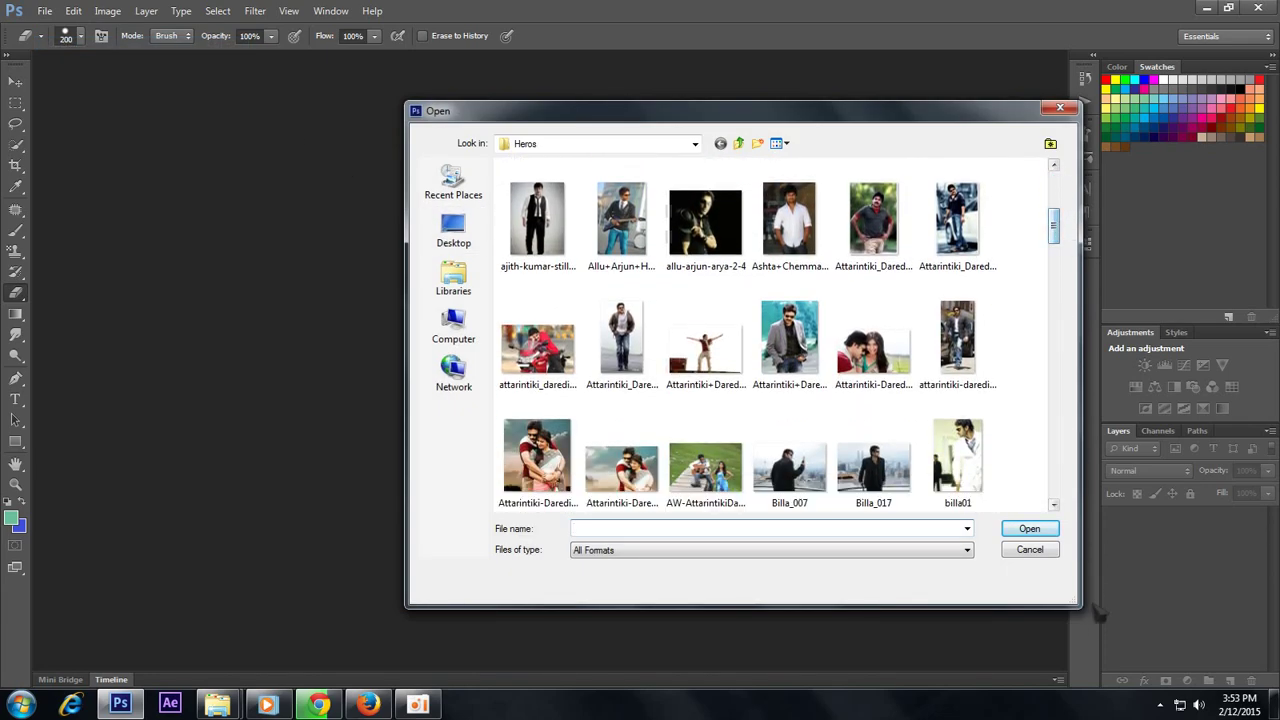
left_click_drag(1080, 605, 1270, 656)
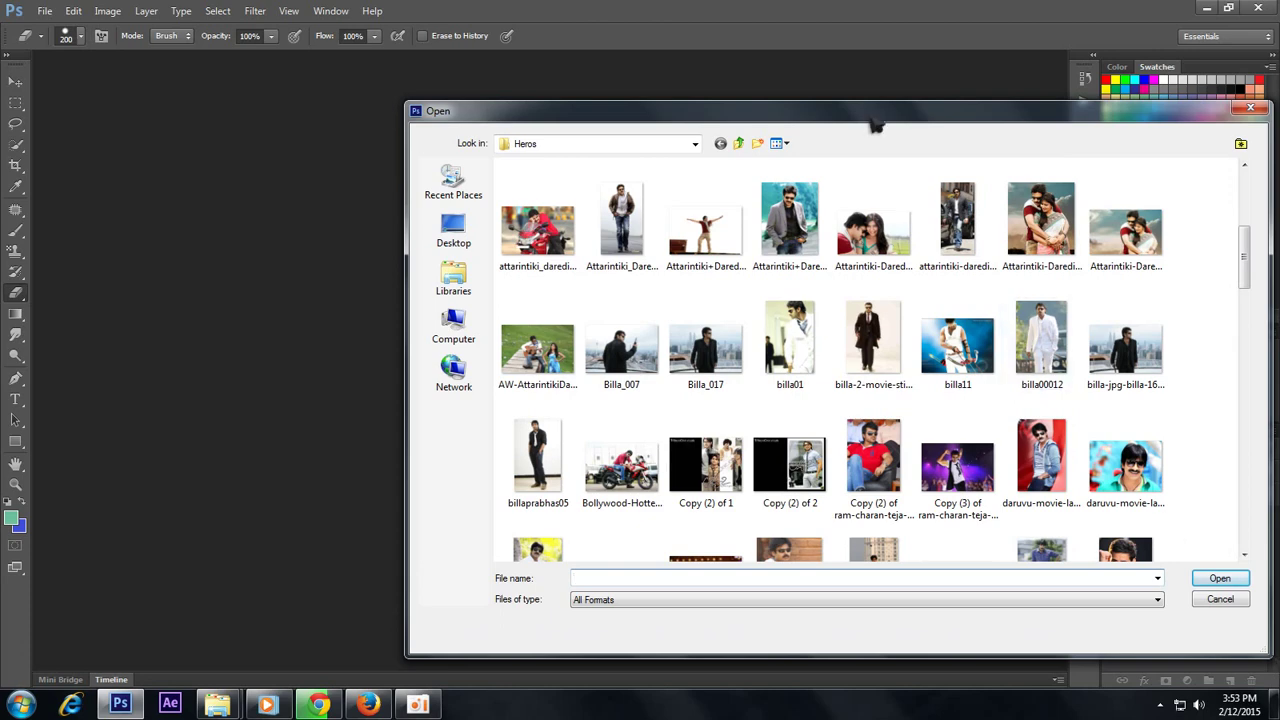
left_click_drag(868, 112, 647, 52)
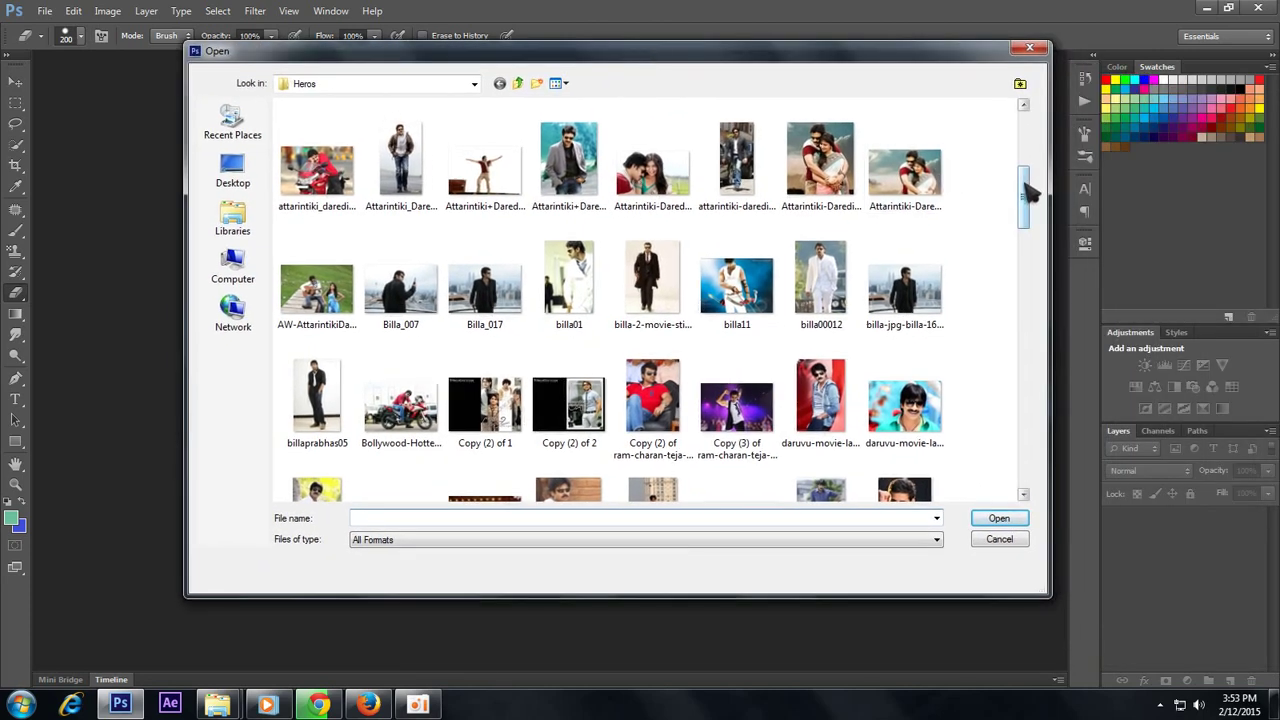
left_click_drag(1025, 183, 1025, 196)
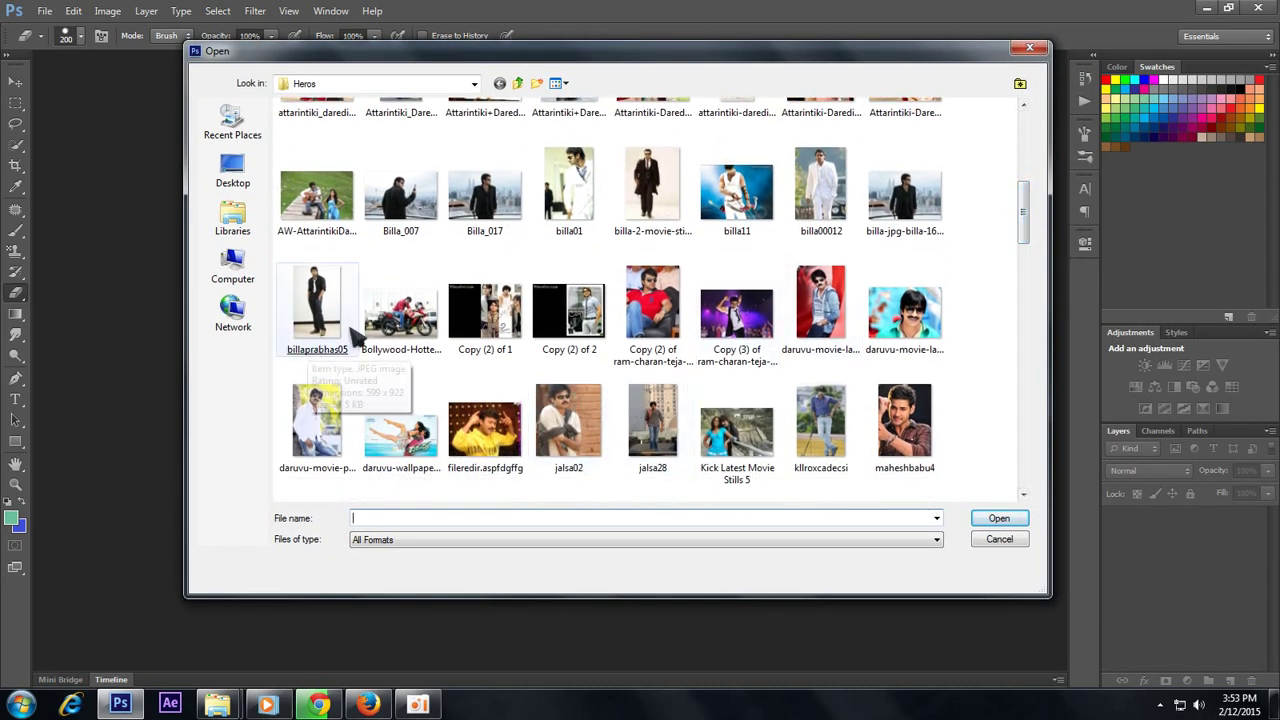
double_click(389, 339)
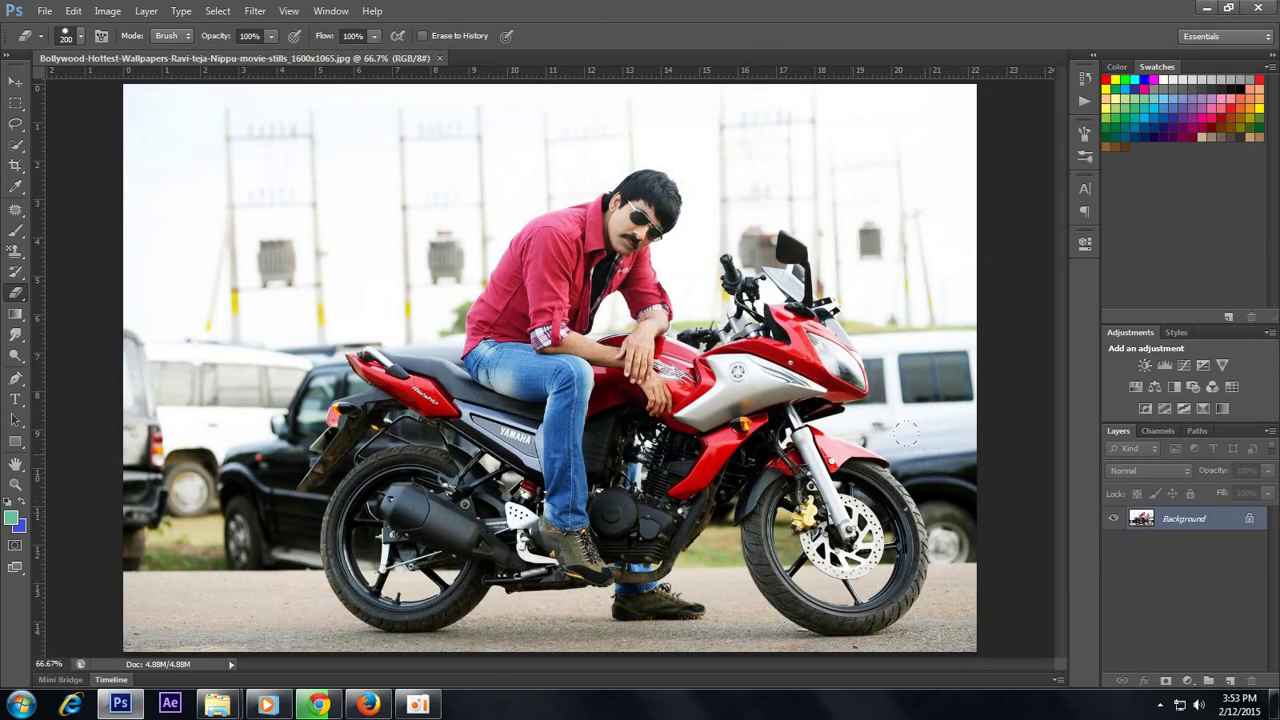
Add a Brightness/Contrast adjustment layer set to brightness 17 and contrast 15, then reselect Background.
left_click(1187, 681)
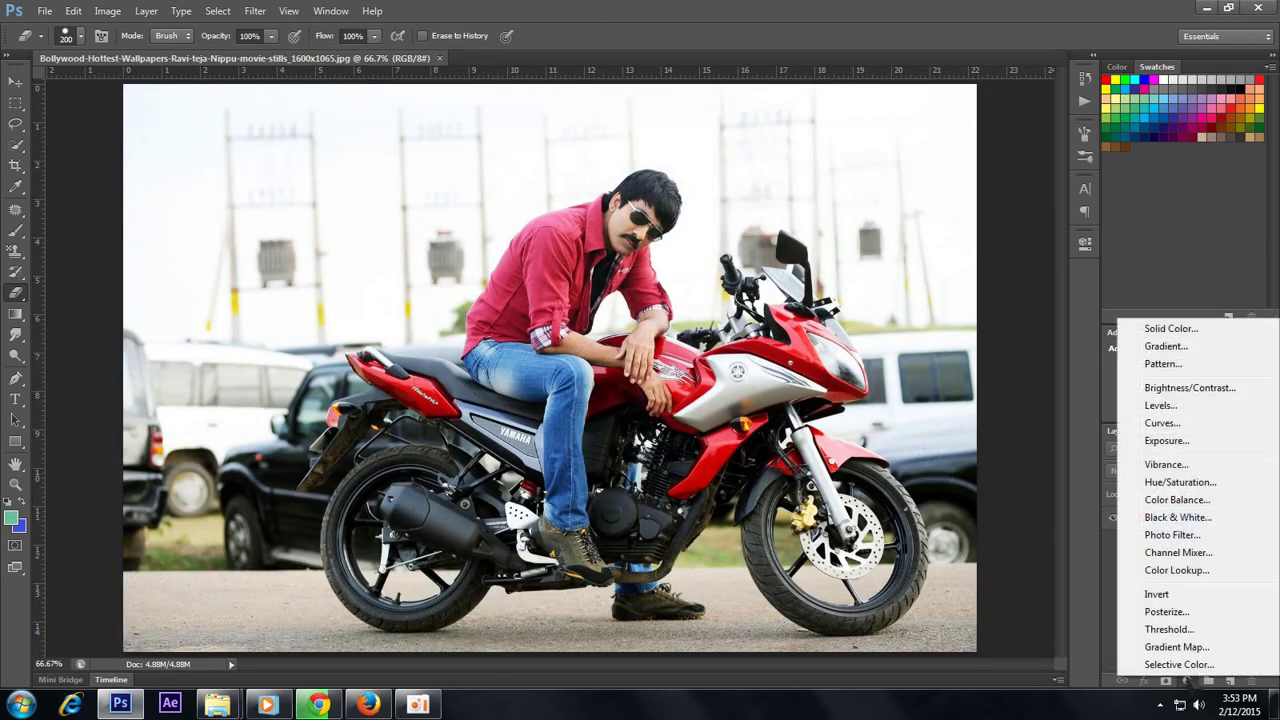
left_click(1185, 389)
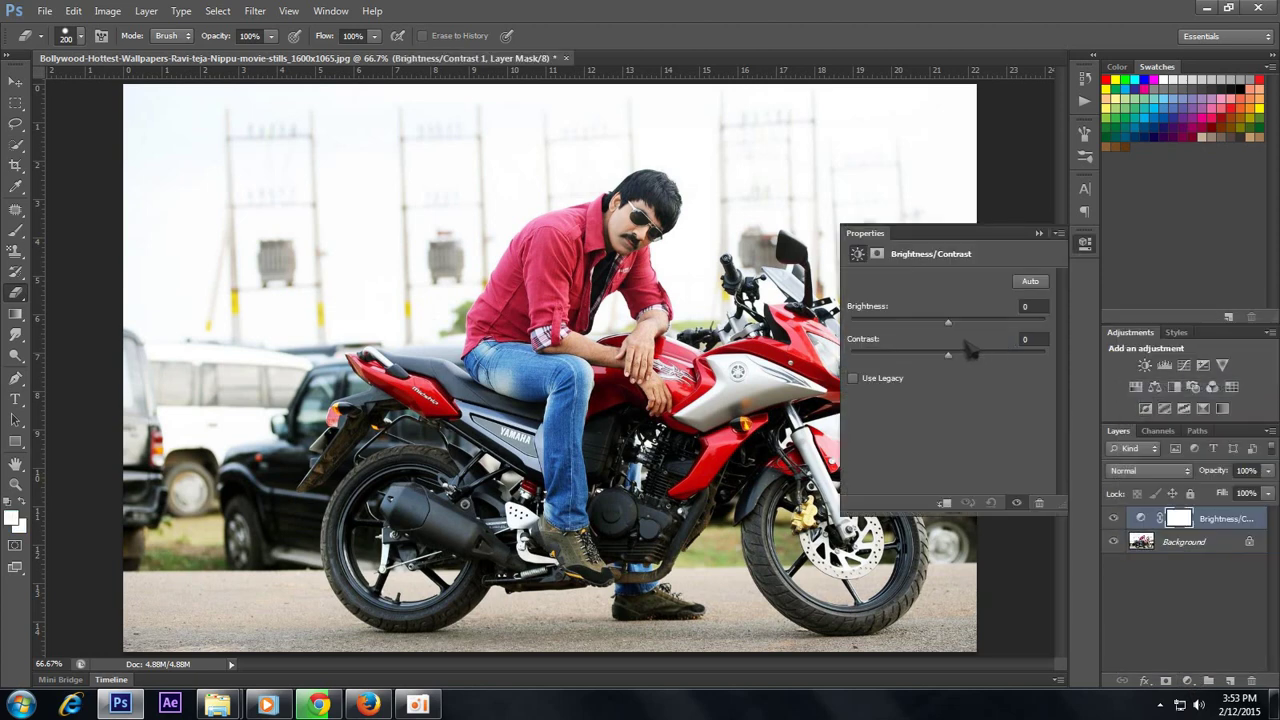
left_click_drag(955, 327, 960, 325)
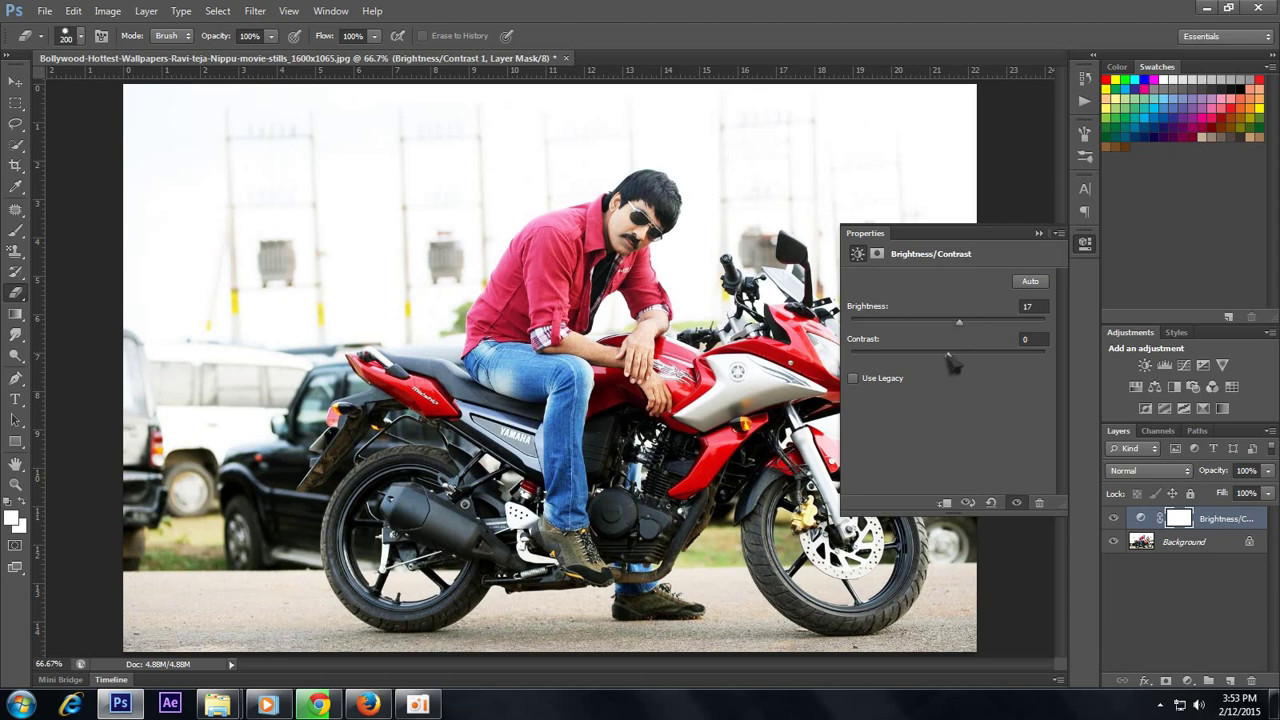
left_click_drag(956, 353, 972, 354)
left_click(1038, 233)
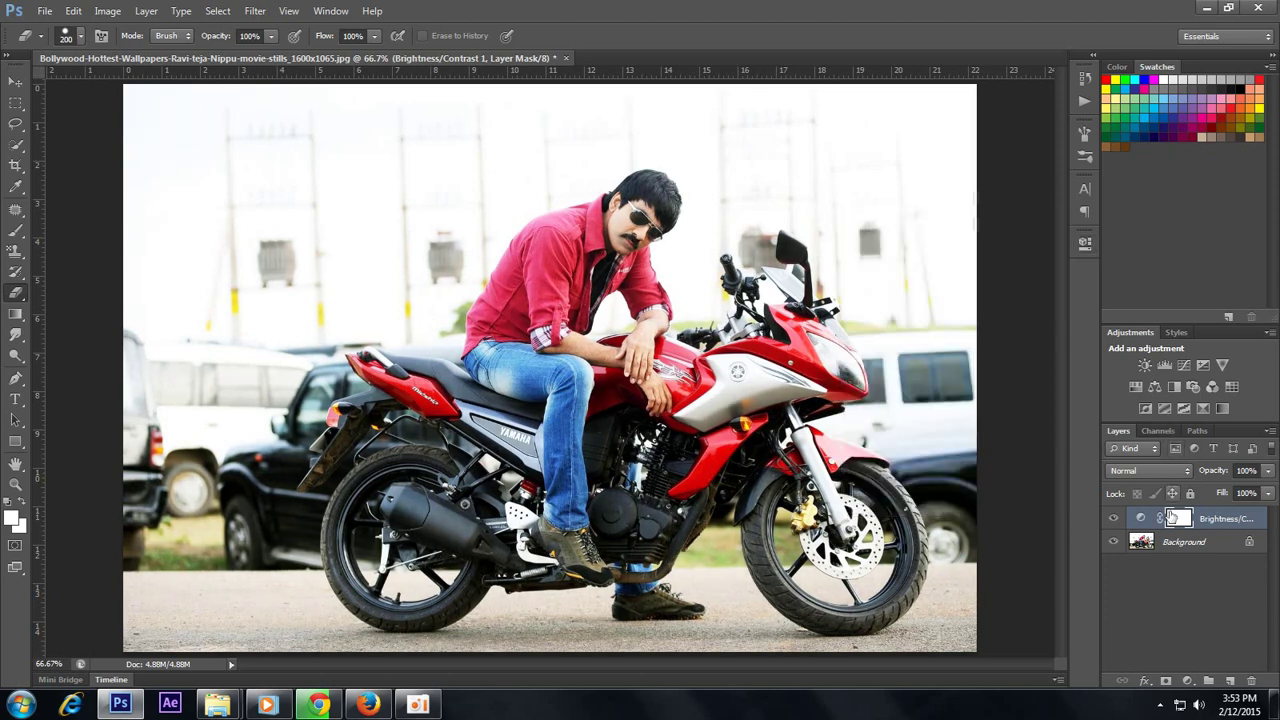
left_click(1174, 541)
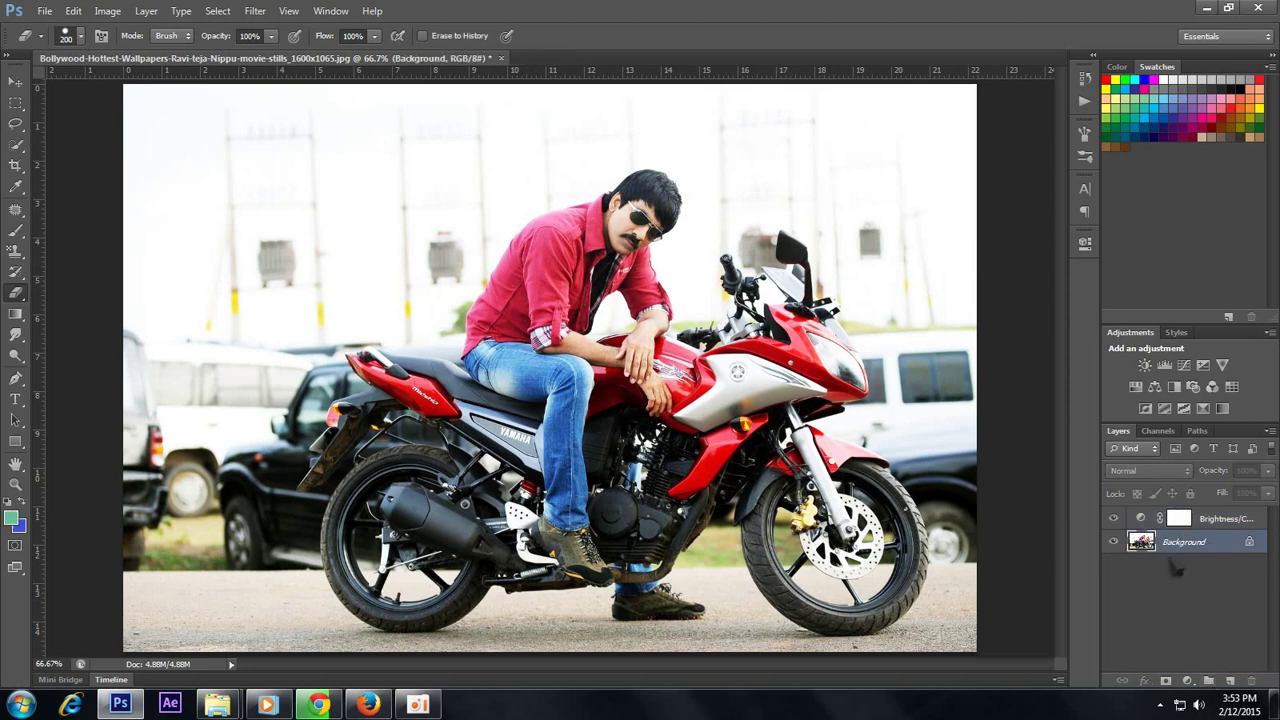
Duplicate the Background layer twice, creating 'Background copy' and 'Background copy 2'.
left_click_drag(1165, 545, 1231, 681)
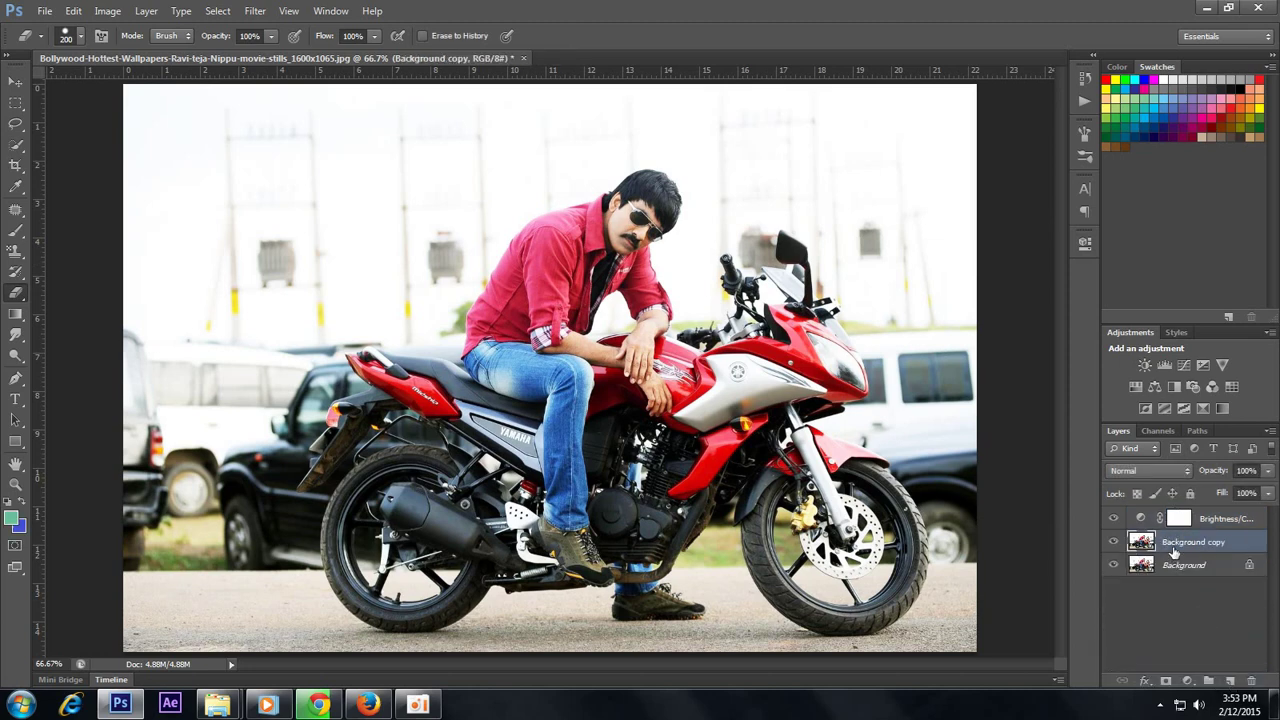
left_click_drag(1184, 541, 1231, 681)
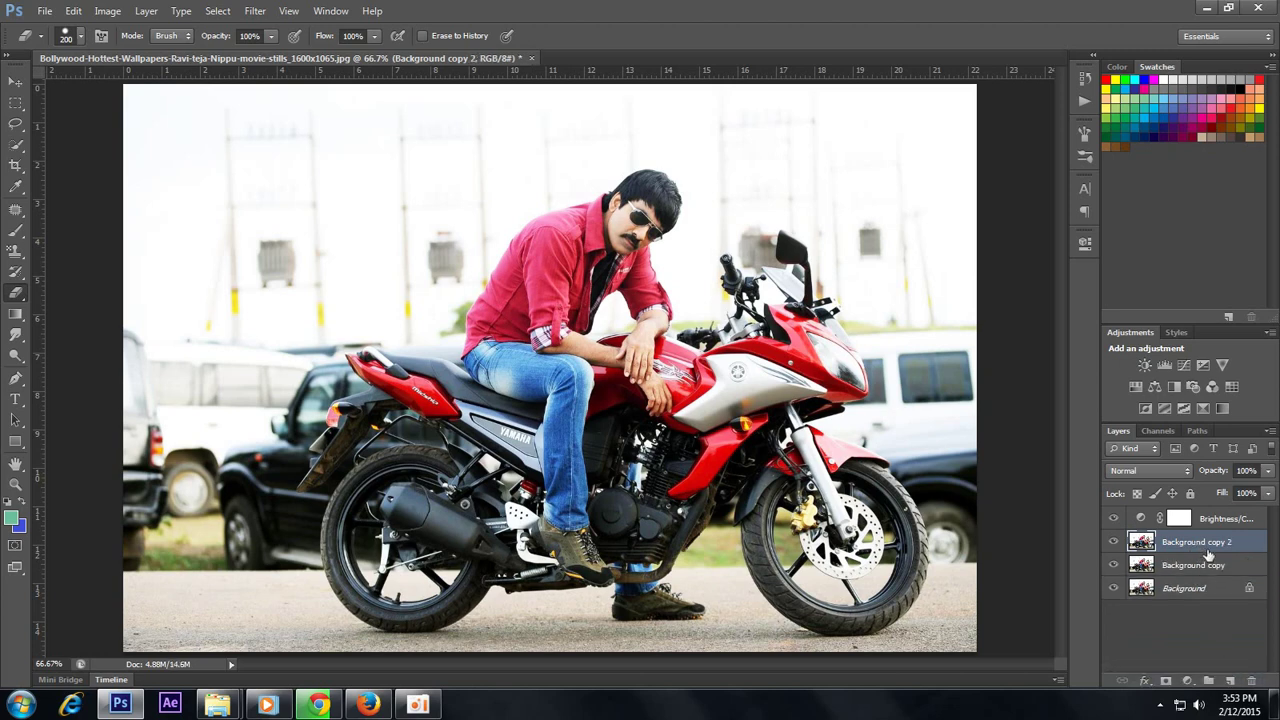
left_click(257, 12)
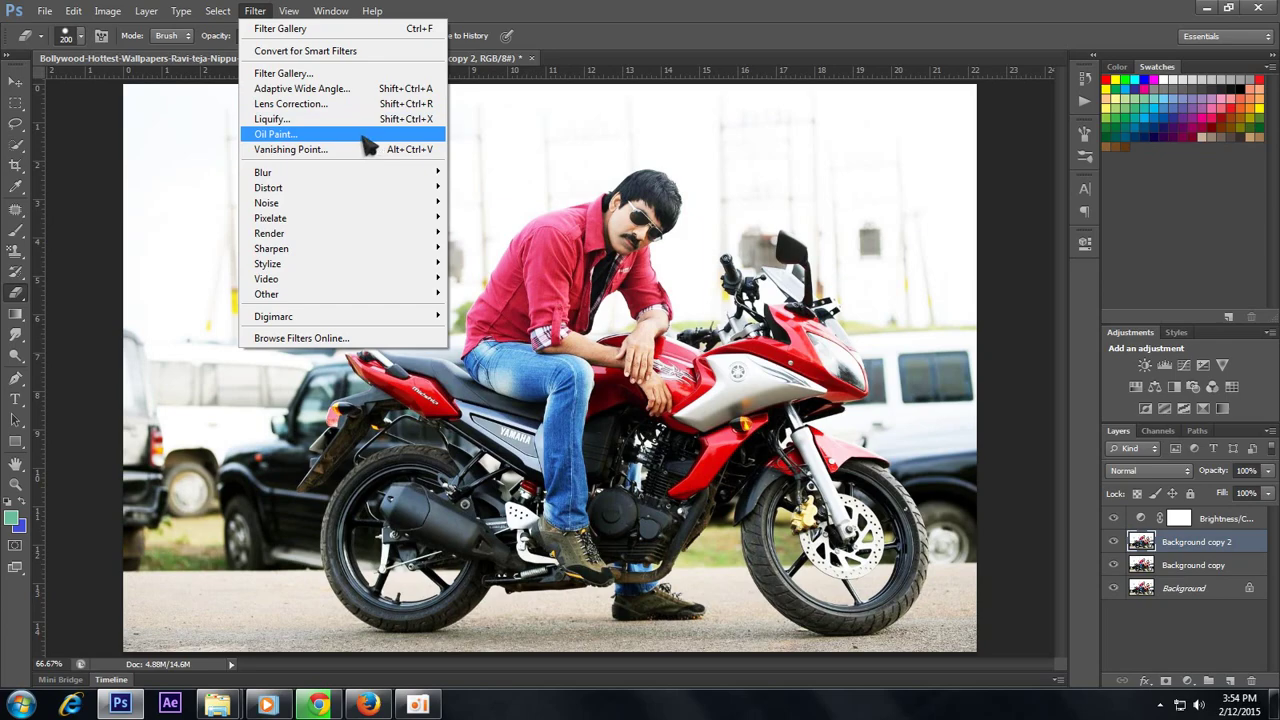
Apply Oil Paint: Stylization 2.82, Cleanliness 6.4, Scale 1.88, Bristle Detail 1.9, Angle 304.2, Shine 1.
left_click(366, 135)
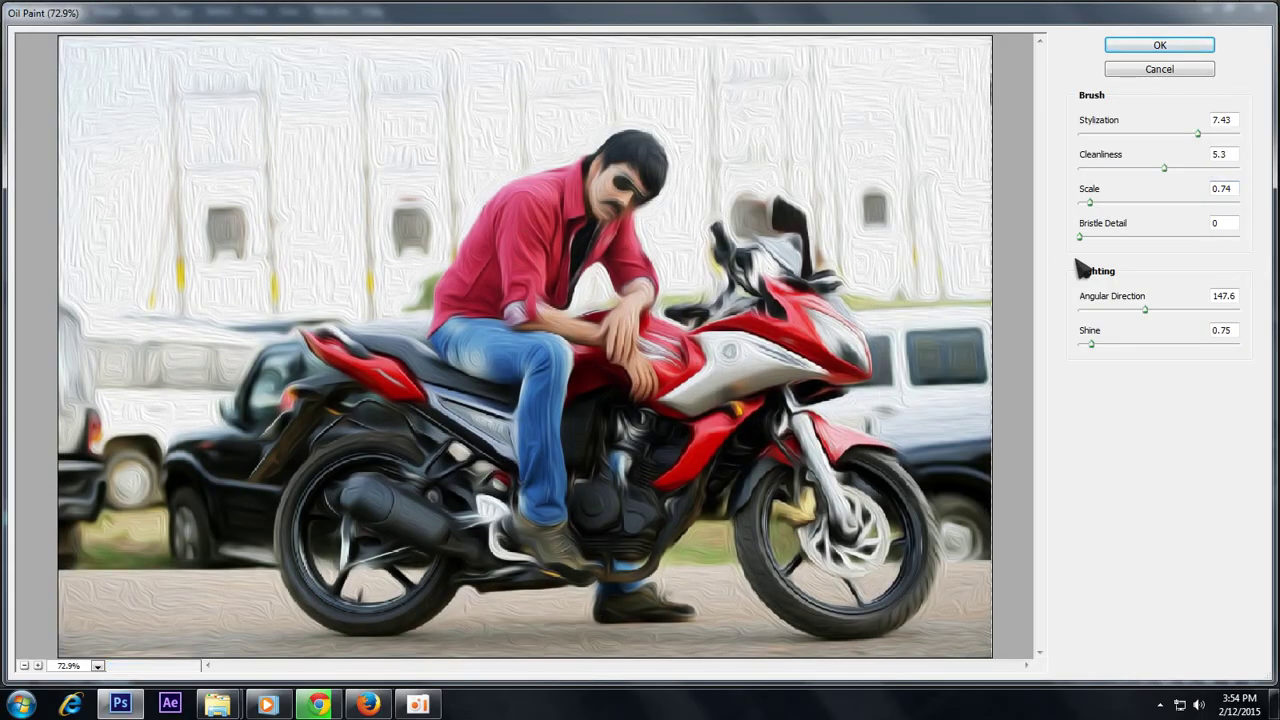
left_click_drag(1080, 238, 1087, 203)
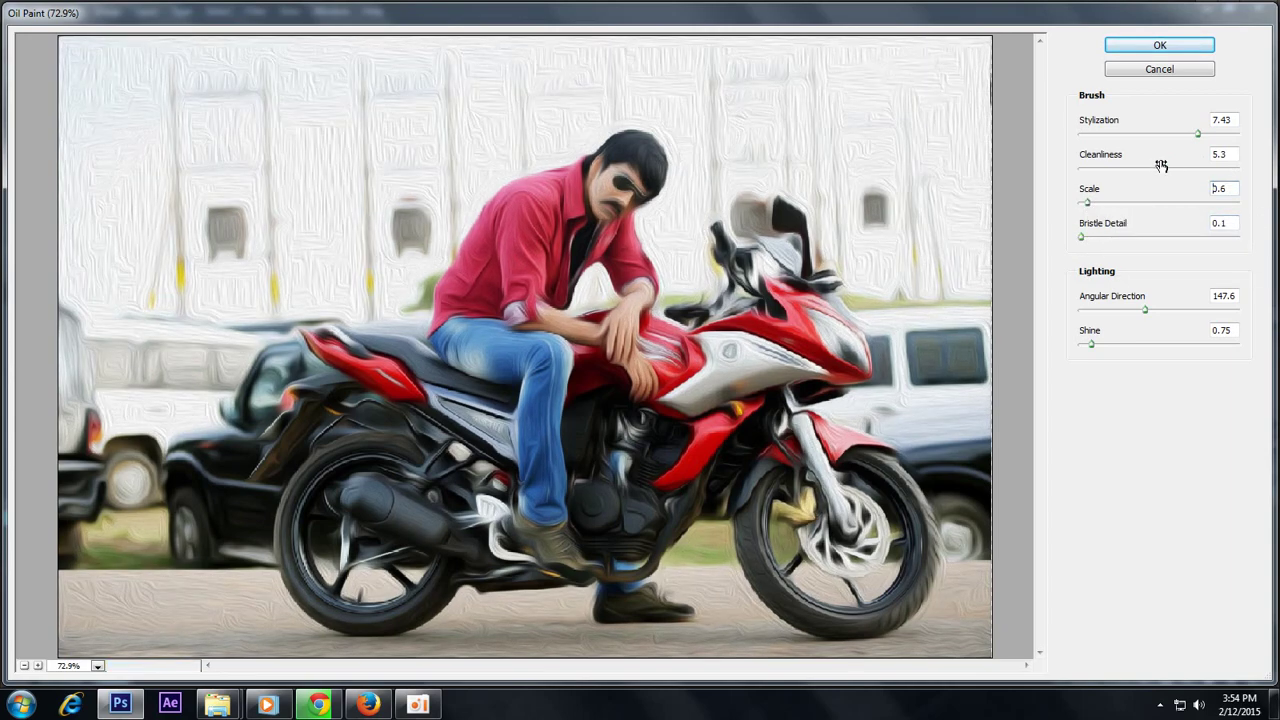
left_click_drag(1164, 167, 1113, 167)
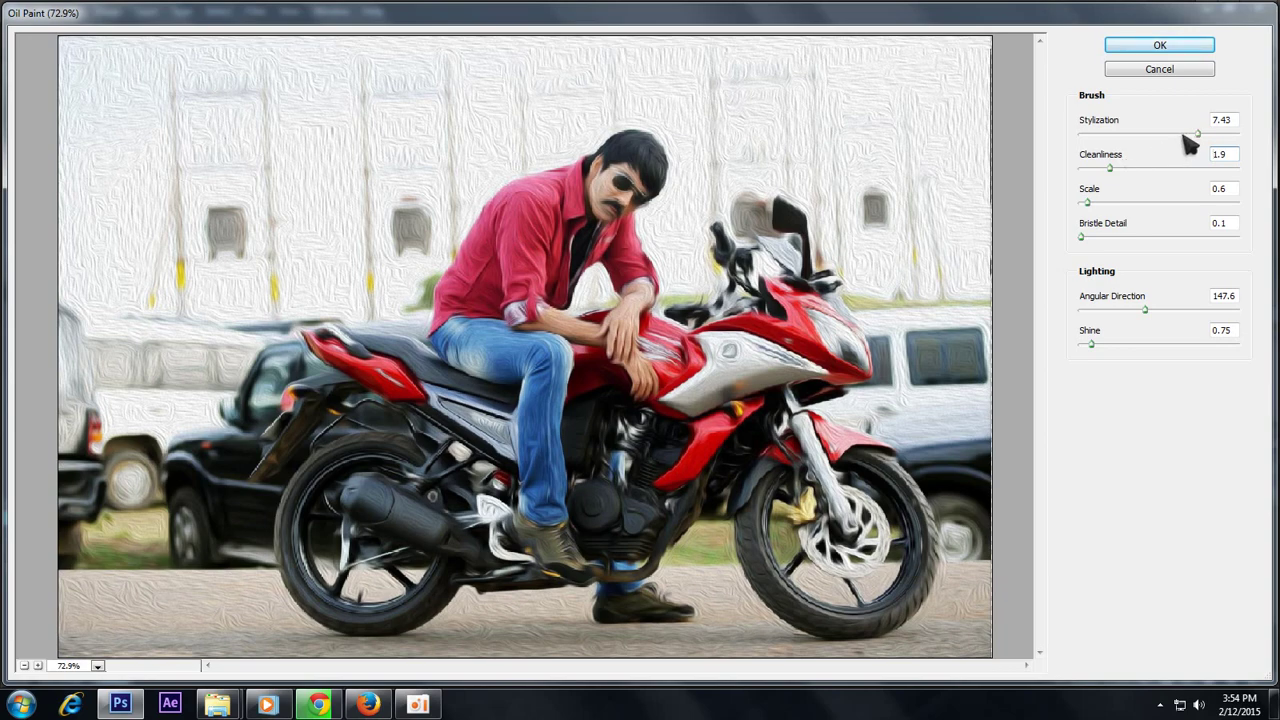
left_click_drag(1196, 134, 1086, 134)
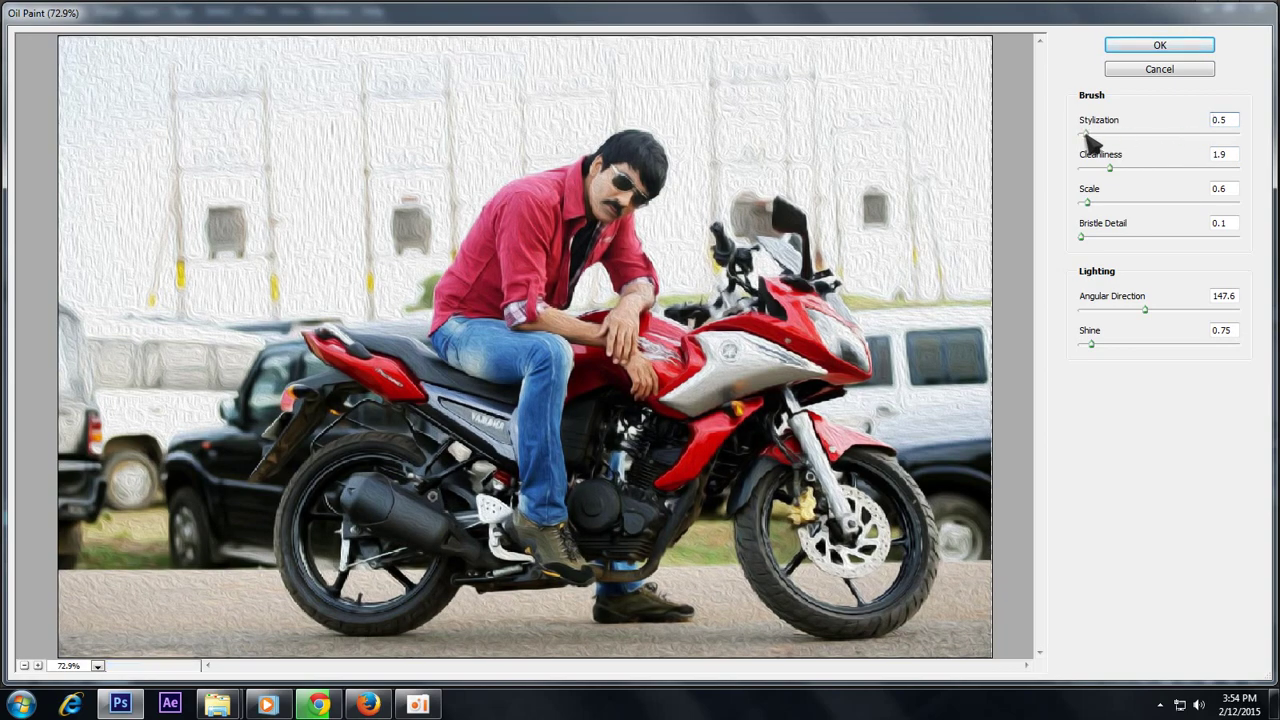
left_click(1124, 134)
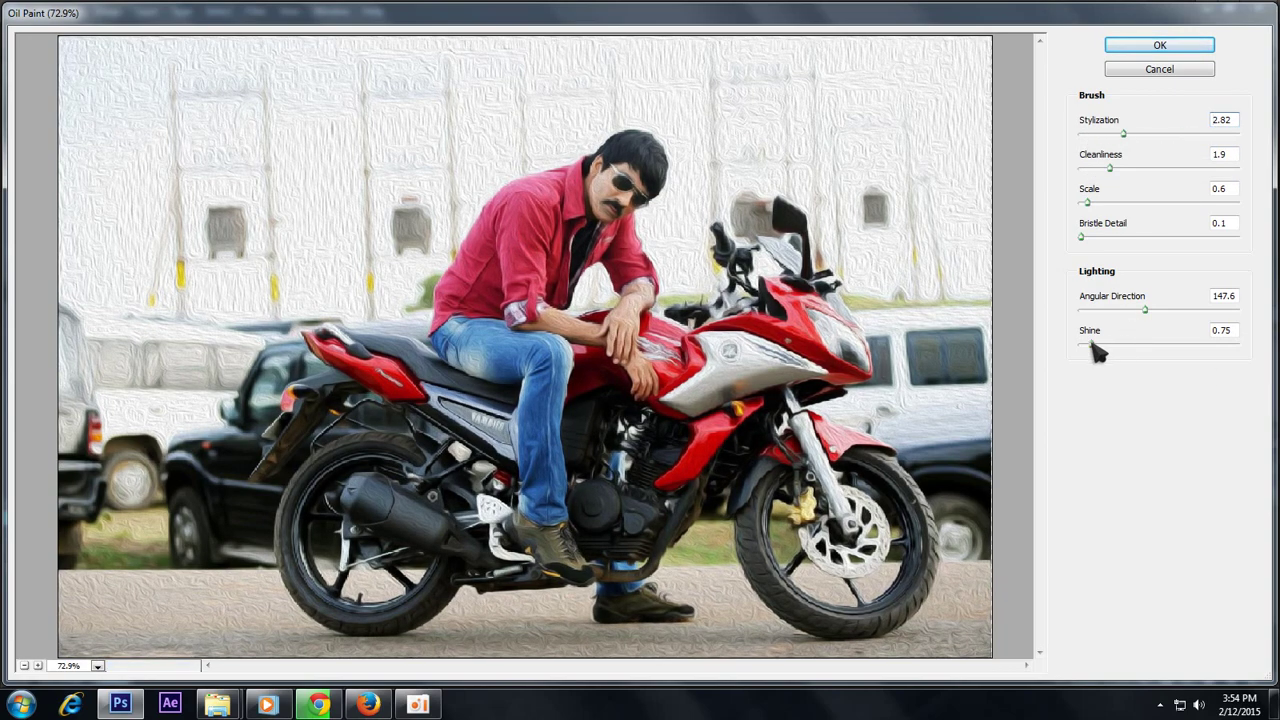
mouse_move(1092, 344)
left_mouse_down()
mouse_move(1120, 344)
mouse_move(1096, 345)
left_mouse_up()
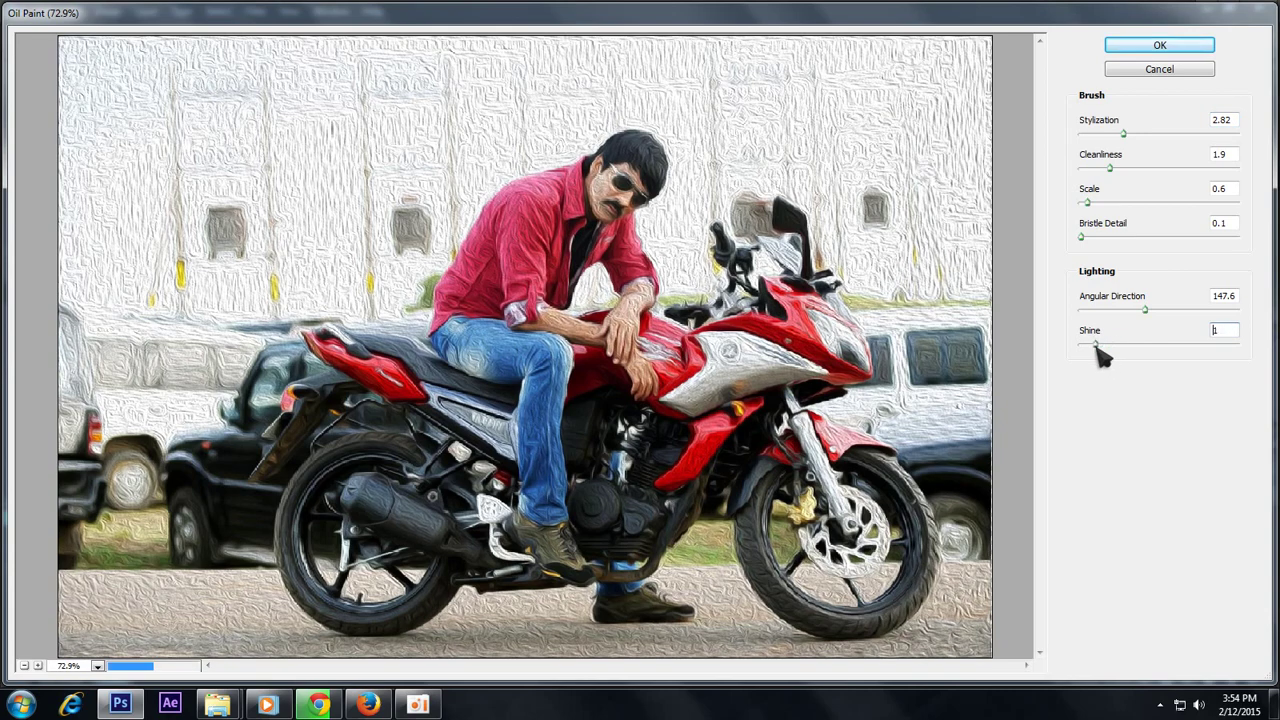
left_click(1148, 310)
left_click(1216, 311)
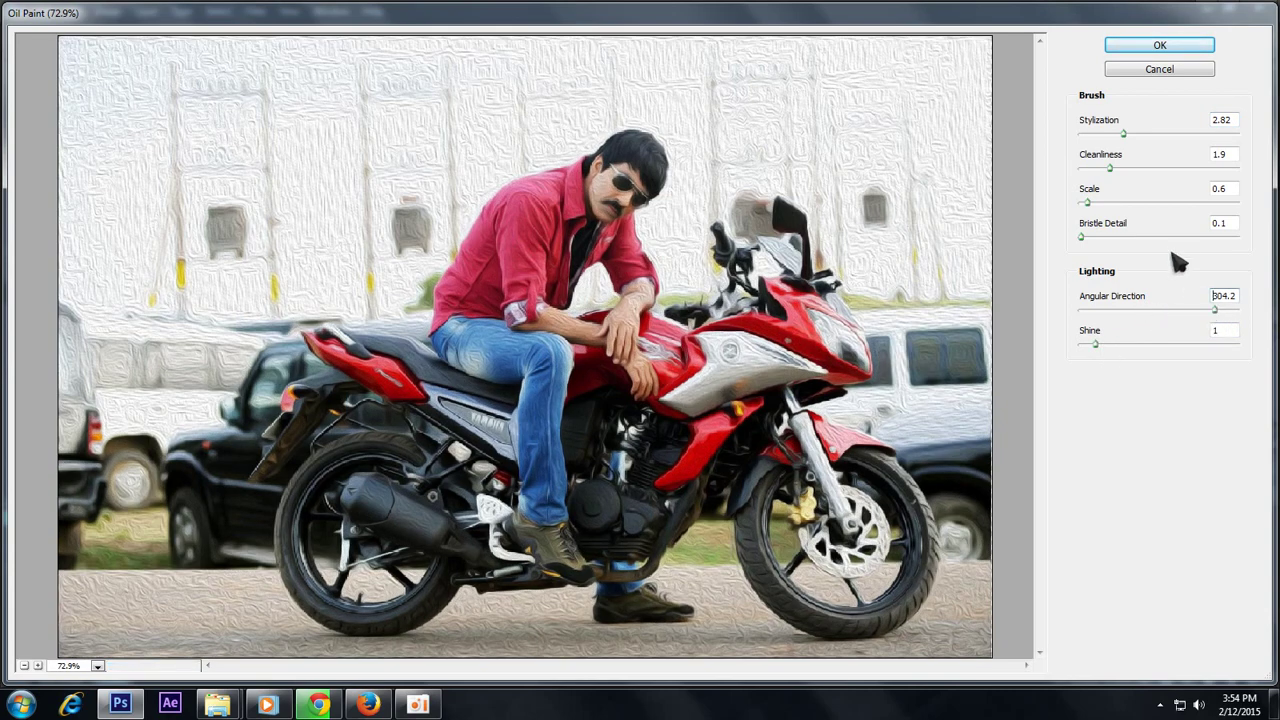
left_click_drag(1075, 240, 1117, 247)
mouse_move(1088, 194)
left_mouse_down()
mouse_move(1123, 190)
mouse_move(1080, 191)
mouse_move(1107, 203)
mouse_move(1143, 170)
mouse_move(1192, 173)
left_mouse_up()
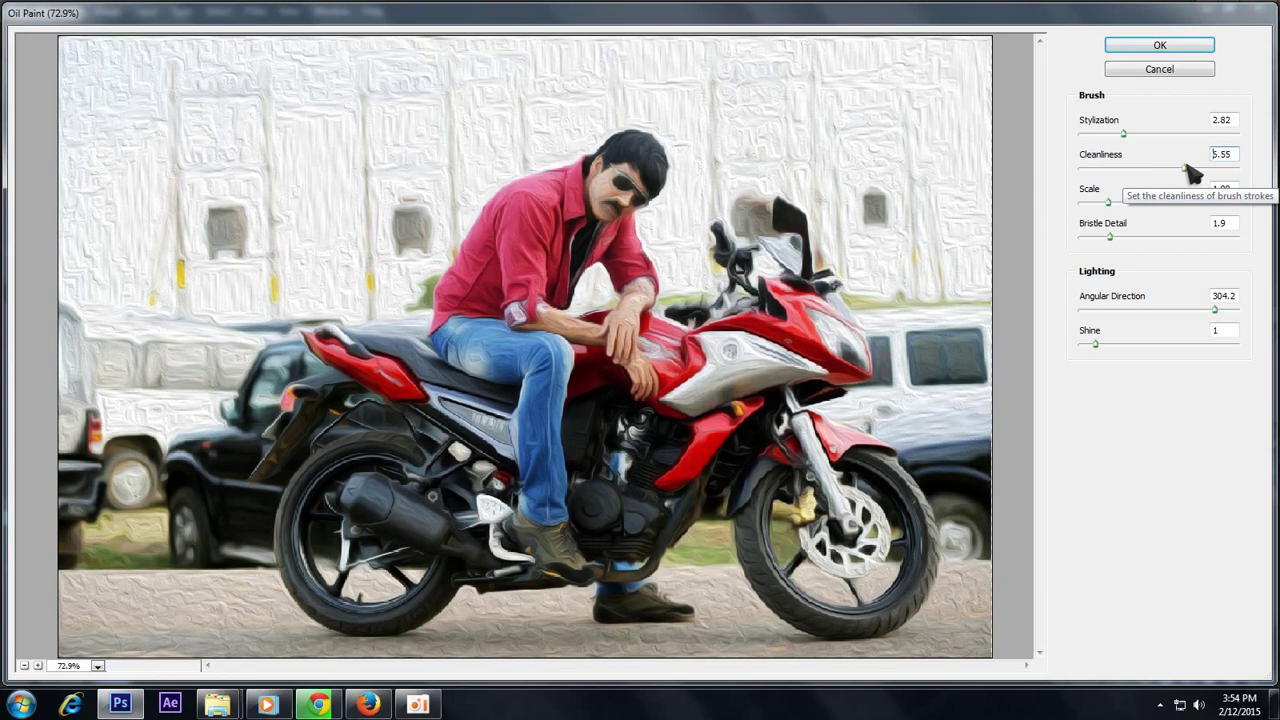
left_click_drag(1192, 173, 1187, 173)
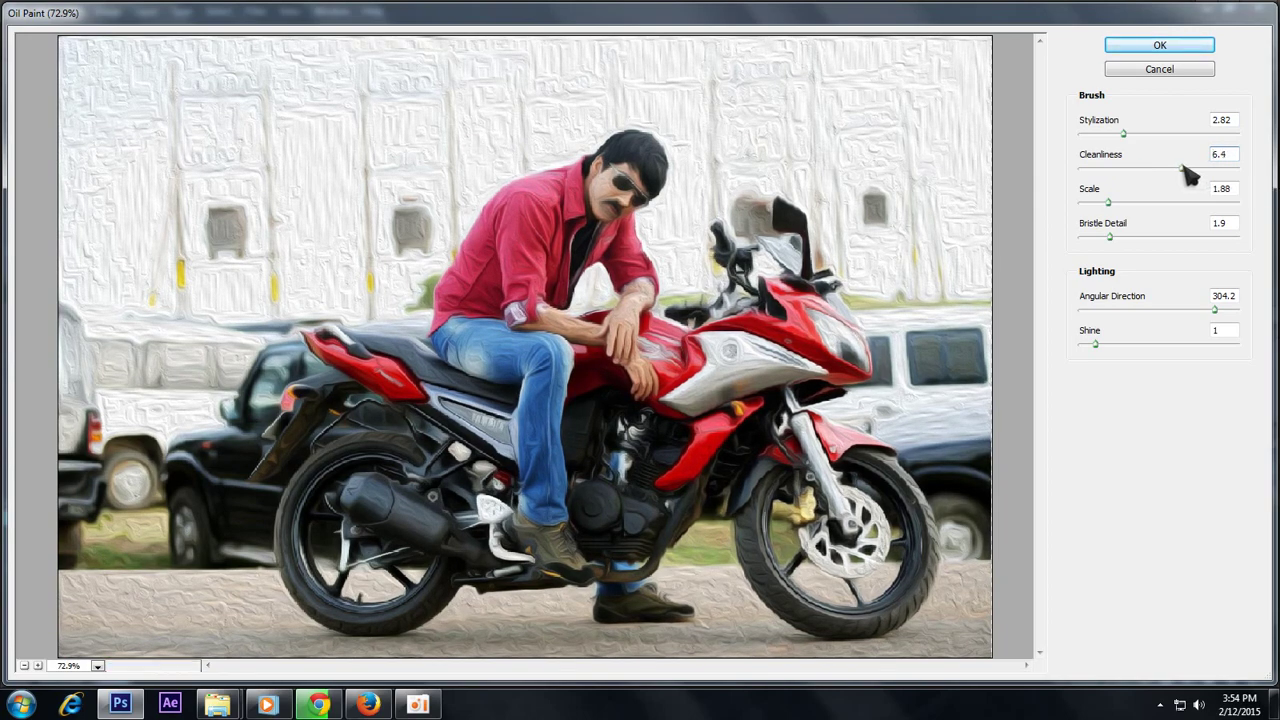
left_click(1157, 48)
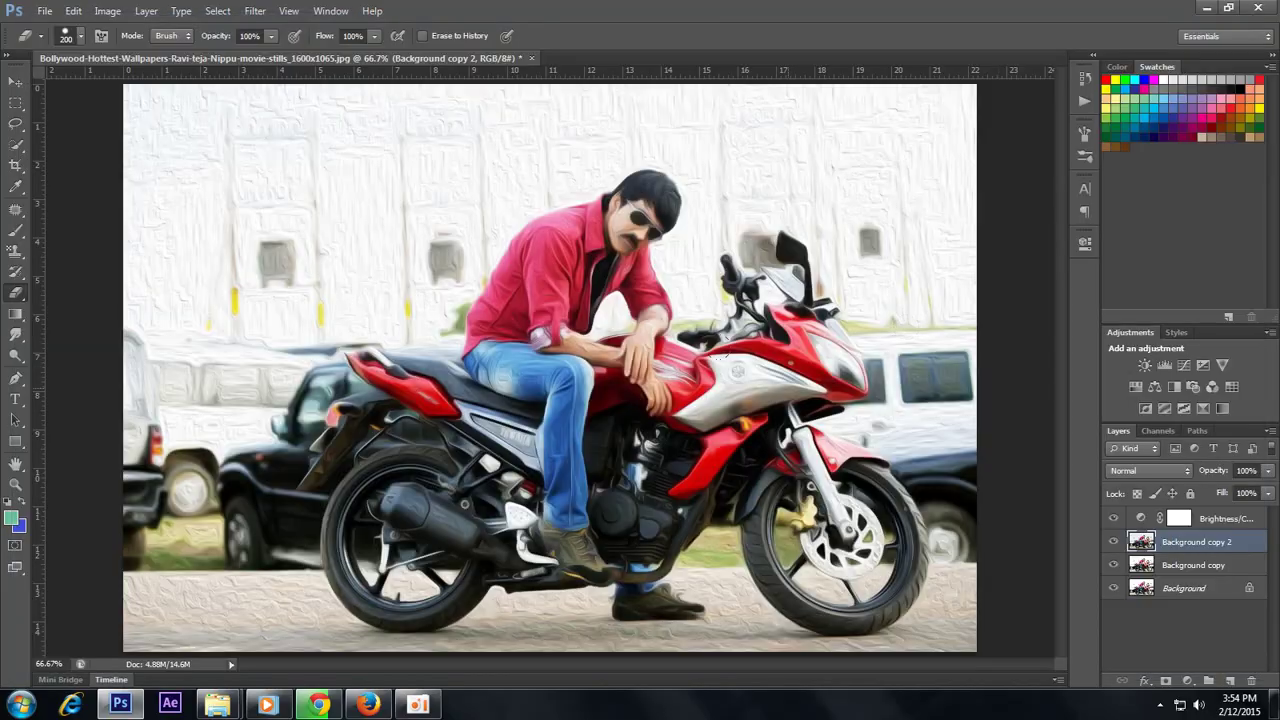
scroll(619, 265, "up", 3)
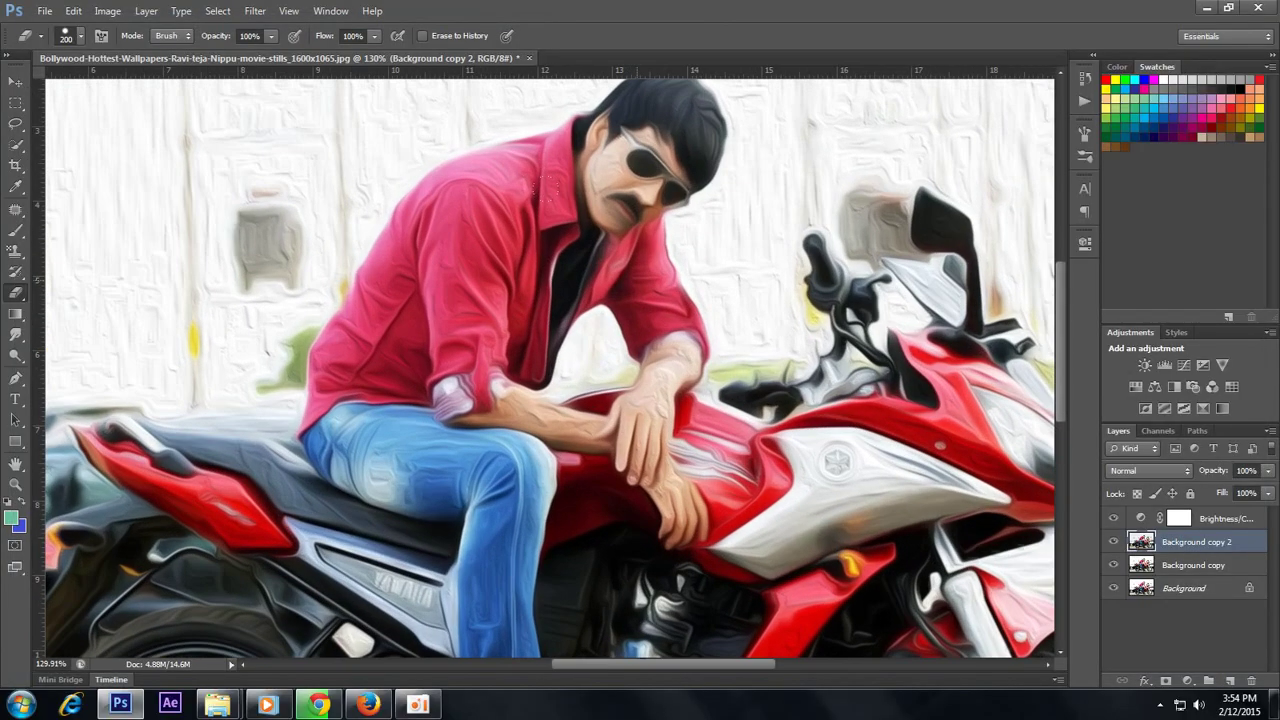
left_click(1188, 566)
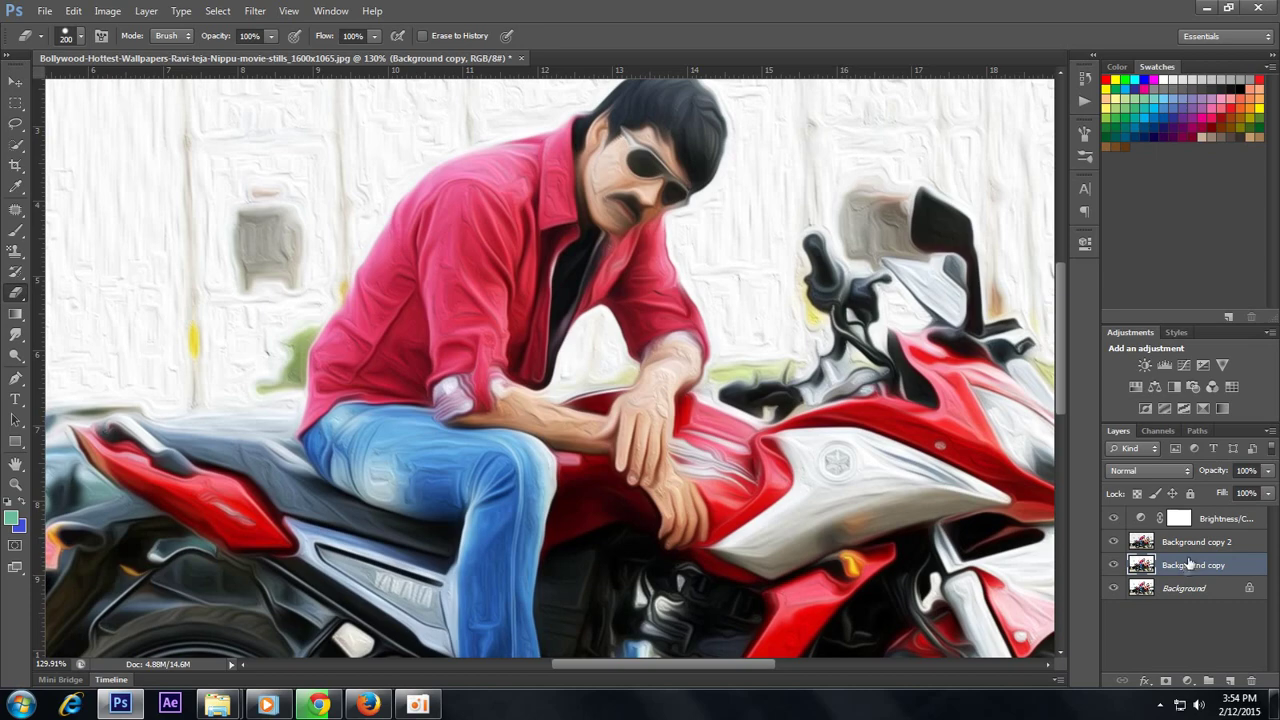
left_click(1189, 542)
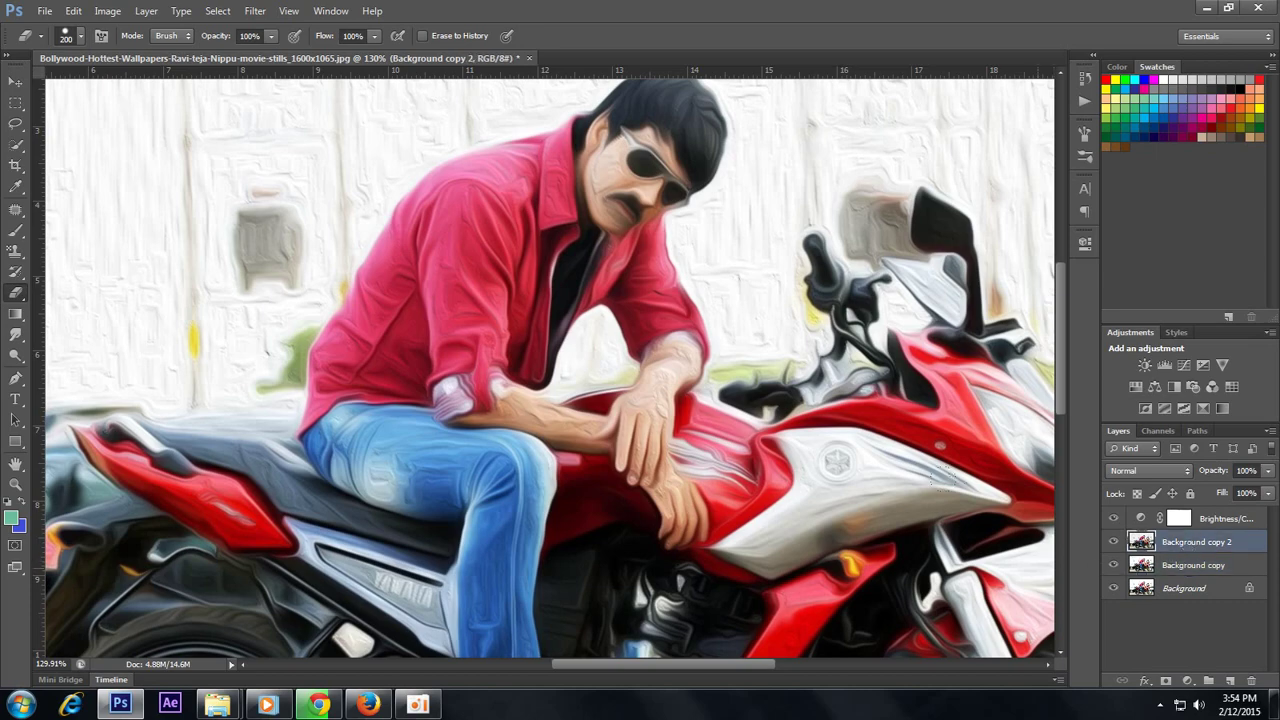
left_click(1114, 541)
left_click(1114, 541)
left_click_drag(240, 371, 270, 439)
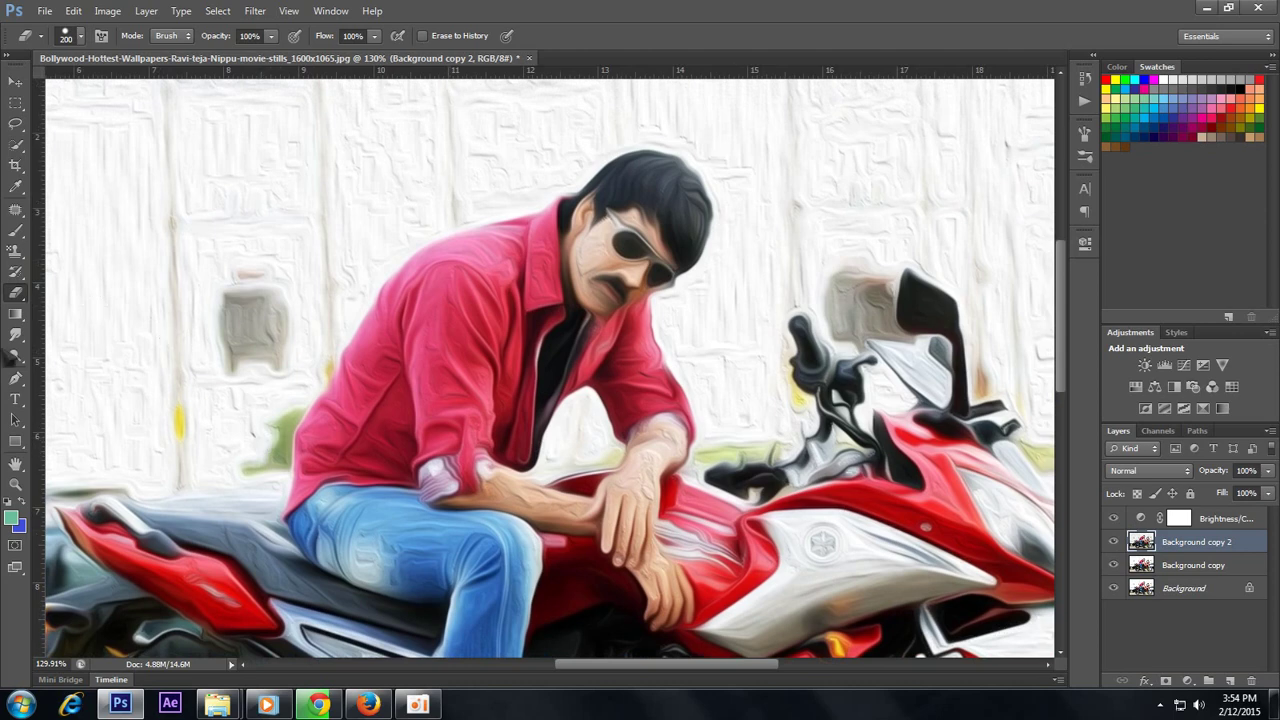
right_click(22, 303)
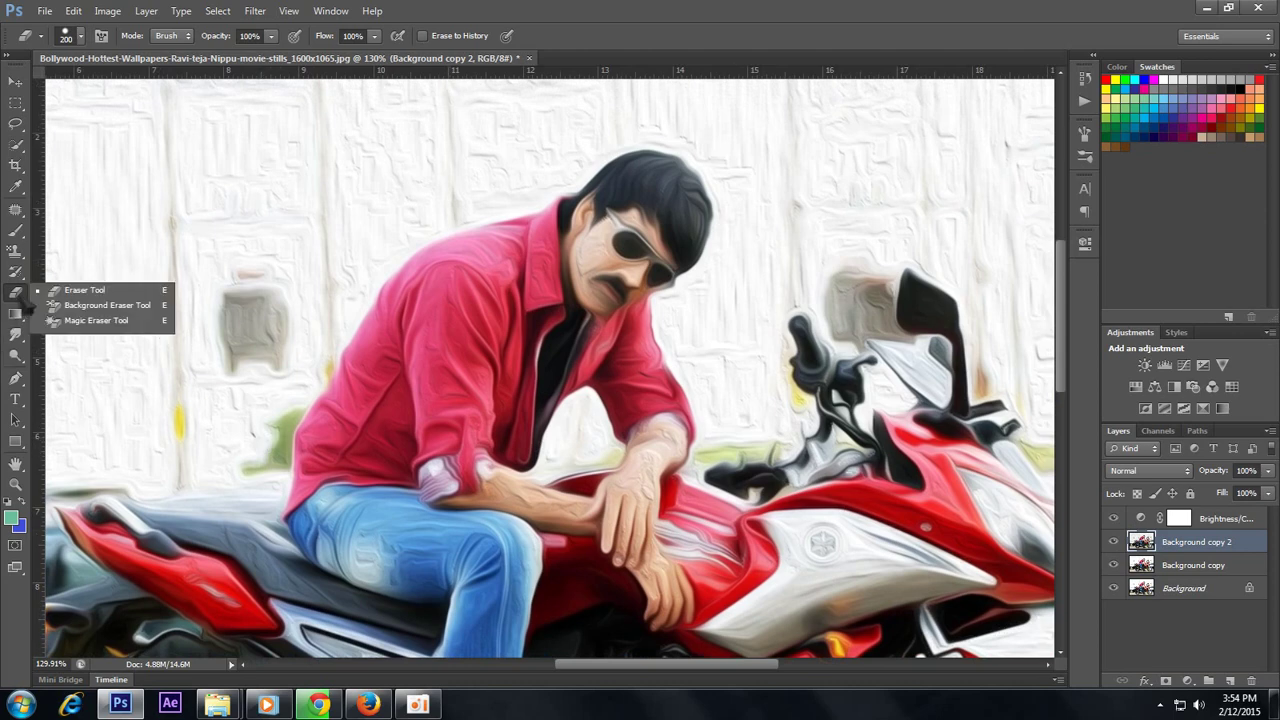
left_click(60, 291)
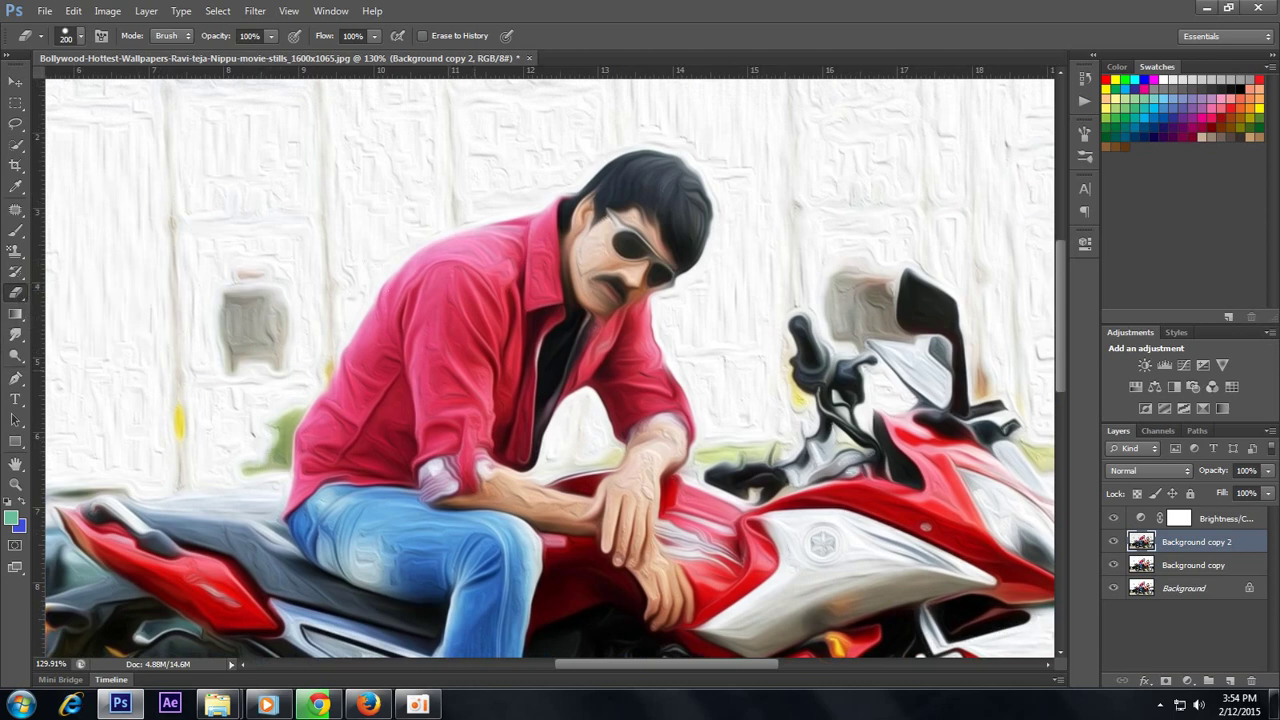
Shrink the eraser brush to 162 px.
left_click(82, 40)
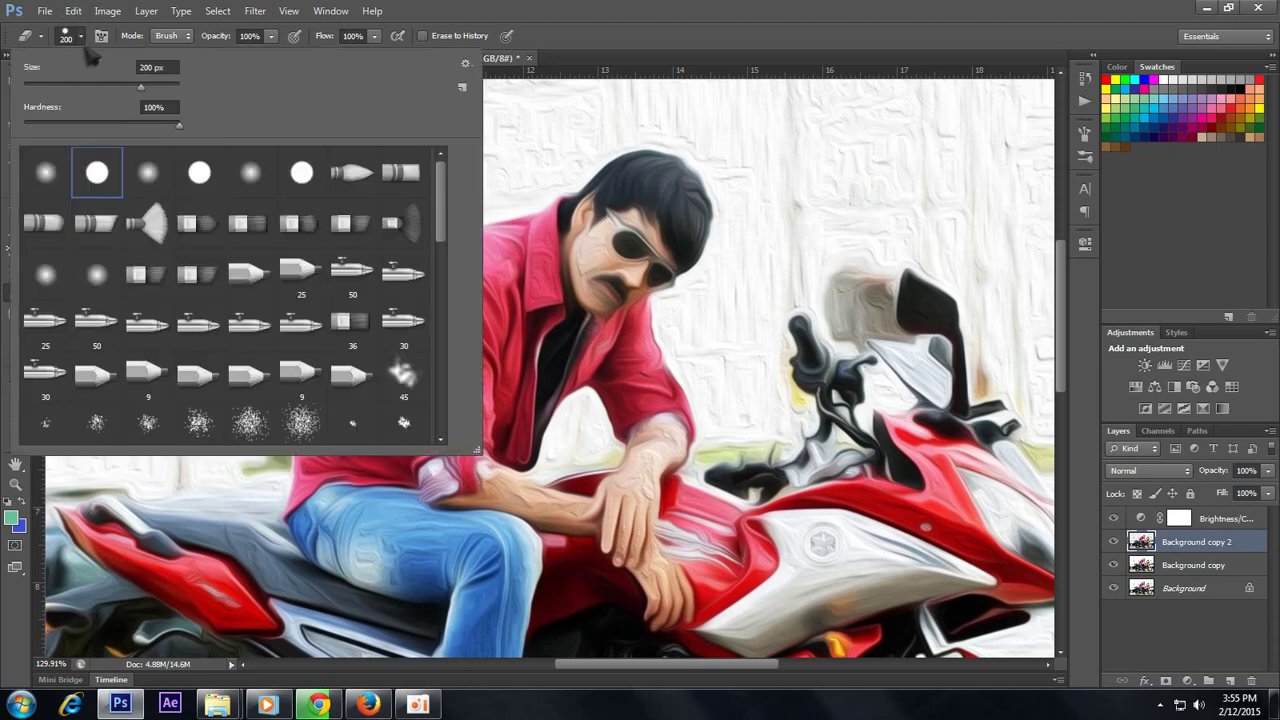
left_click_drag(132, 89, 100, 90)
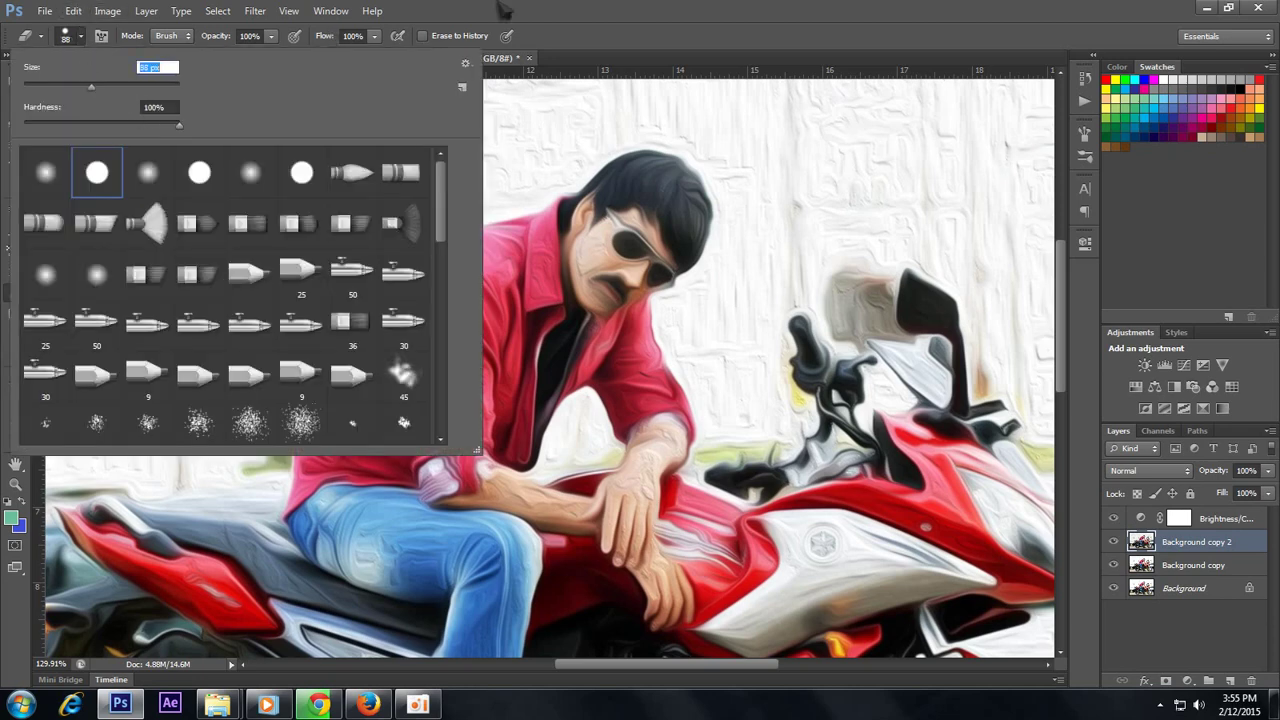
key("Return")
Erase the oil-paint effect over the rider's shirt, jeans, cuff and face.
mouse_move(537, 290)
left_mouse_down()
mouse_move(471, 244)
mouse_move(540, 234)
left_mouse_up()
left_click_drag(432, 311, 480, 410)
mouse_move(446, 262)
left_mouse_down()
mouse_move(365, 362)
mouse_move(330, 440)
mouse_move(370, 530)
mouse_move(500, 540)
left_mouse_up()
left_click_drag(430, 418, 490, 470)
left_click_drag(581, 276, 585, 324)
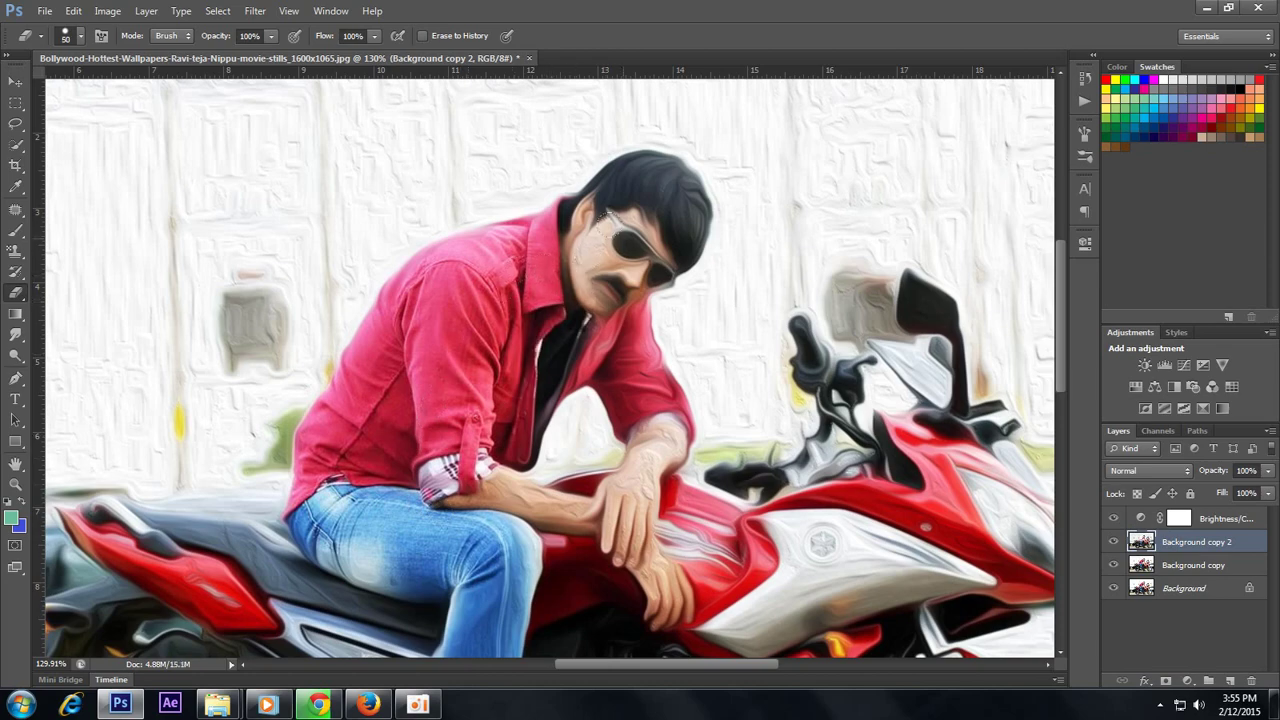
mouse_move(600, 215)
left_mouse_down()
mouse_move(645, 258)
mouse_move(620, 280)
left_mouse_up()
Restore sharp original detail on the rider's cheek, chin, neck, nose and forehead.
scroll(594, 259, "up", 2)
scroll(594, 259, "up", 1)
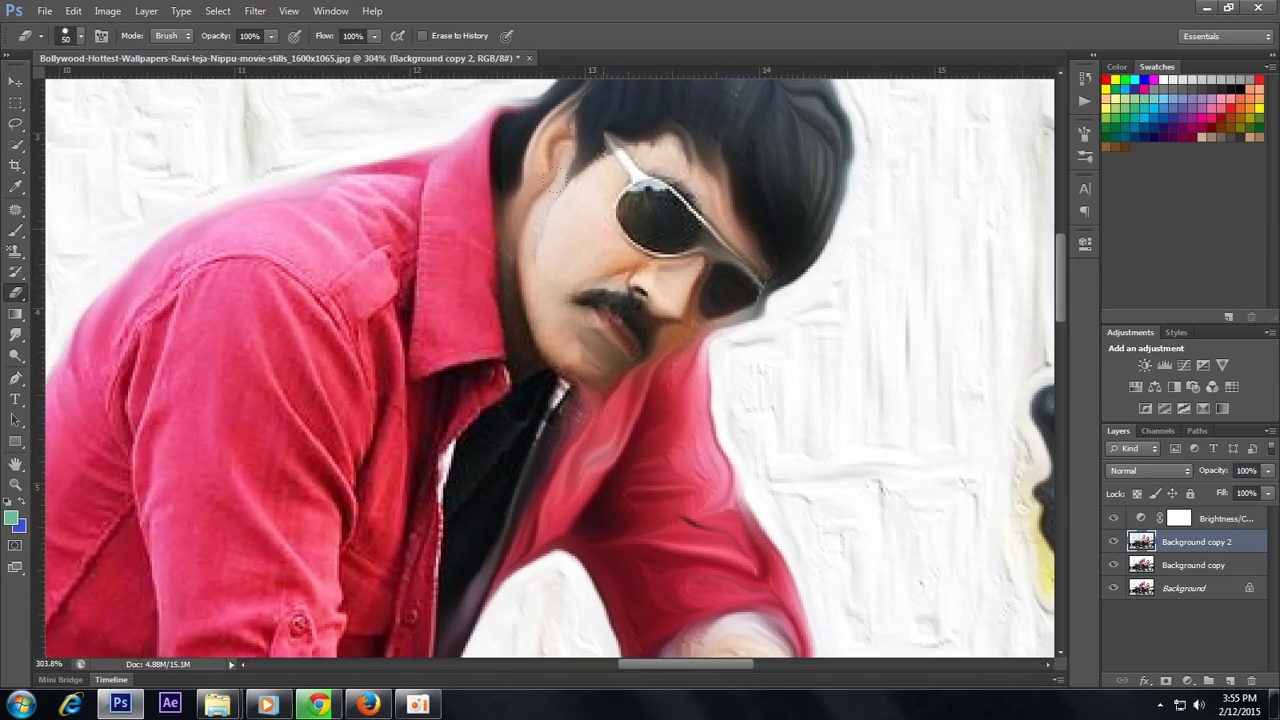
left_click_drag(555, 180, 532, 262)
mouse_move(605, 325)
left_mouse_down()
mouse_move(588, 355)
mouse_move(640, 398)
left_mouse_up()
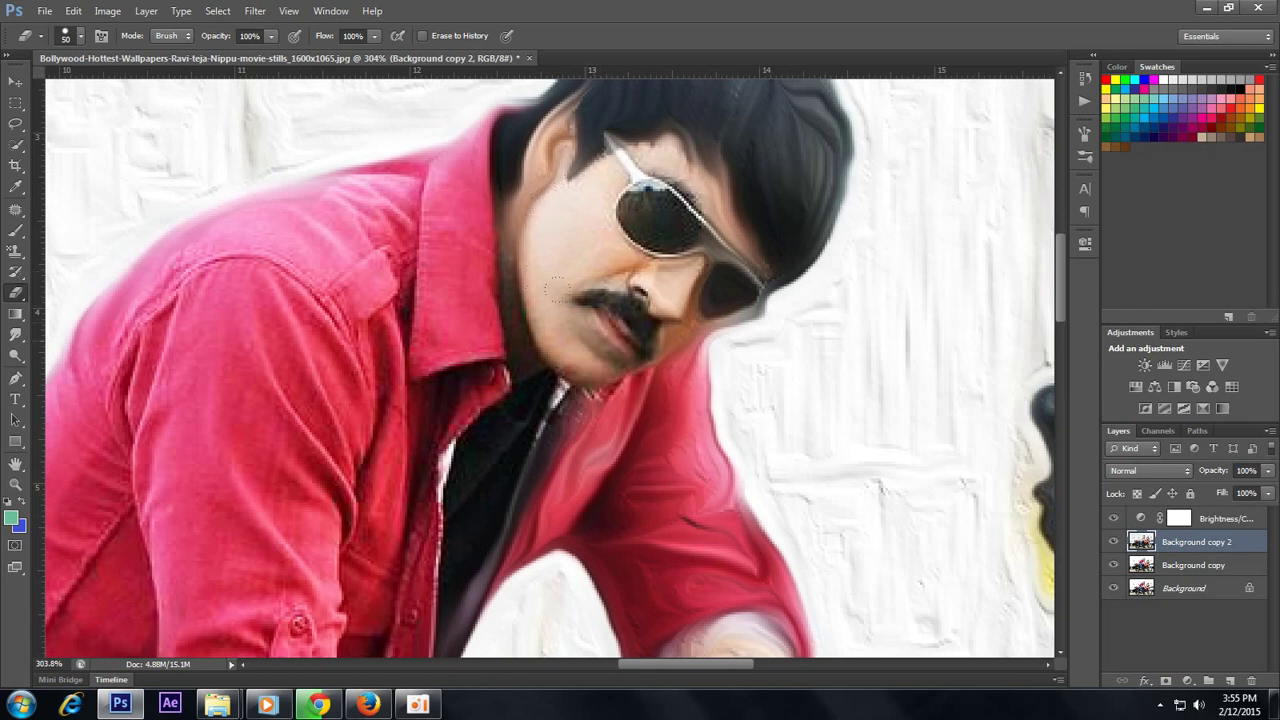
mouse_move(668, 335)
left_mouse_down()
mouse_move(665, 270)
mouse_move(700, 240)
left_mouse_up()
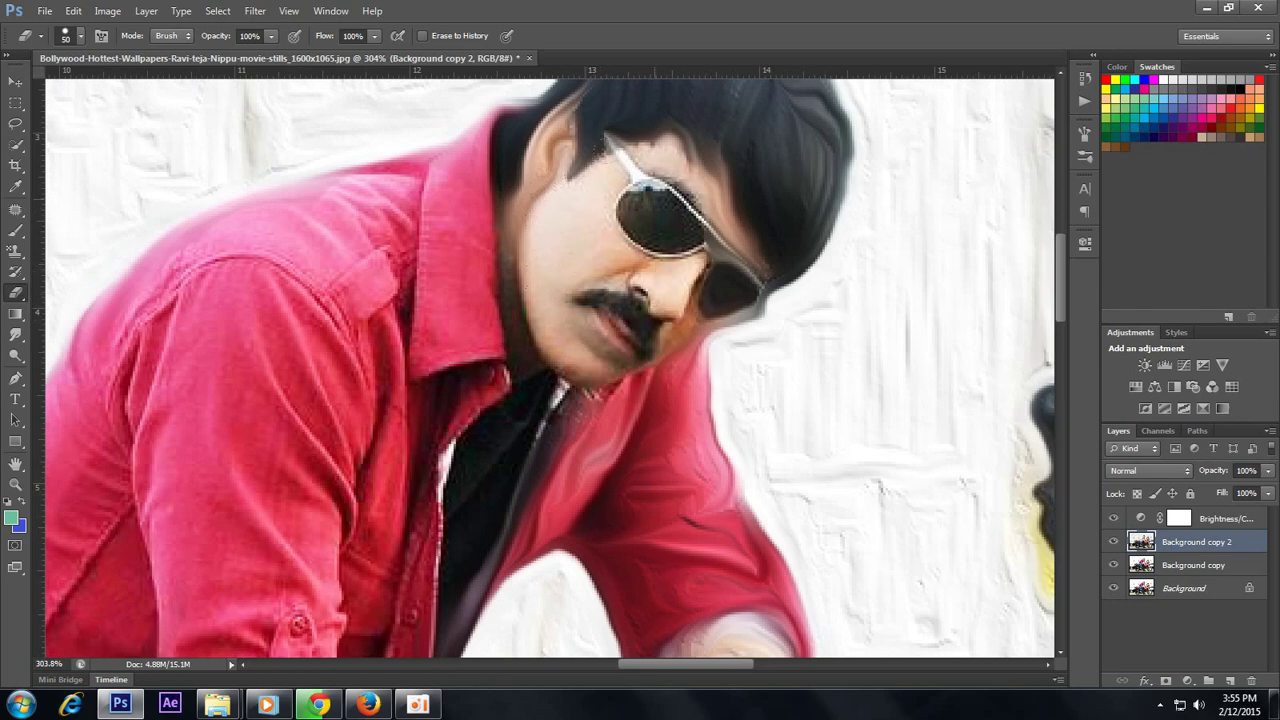
key("bracketleft")
mouse_move(688, 146)
left_mouse_down()
mouse_move(728, 275)
mouse_move(590, 182)
mouse_move(594, 210)
left_mouse_up()
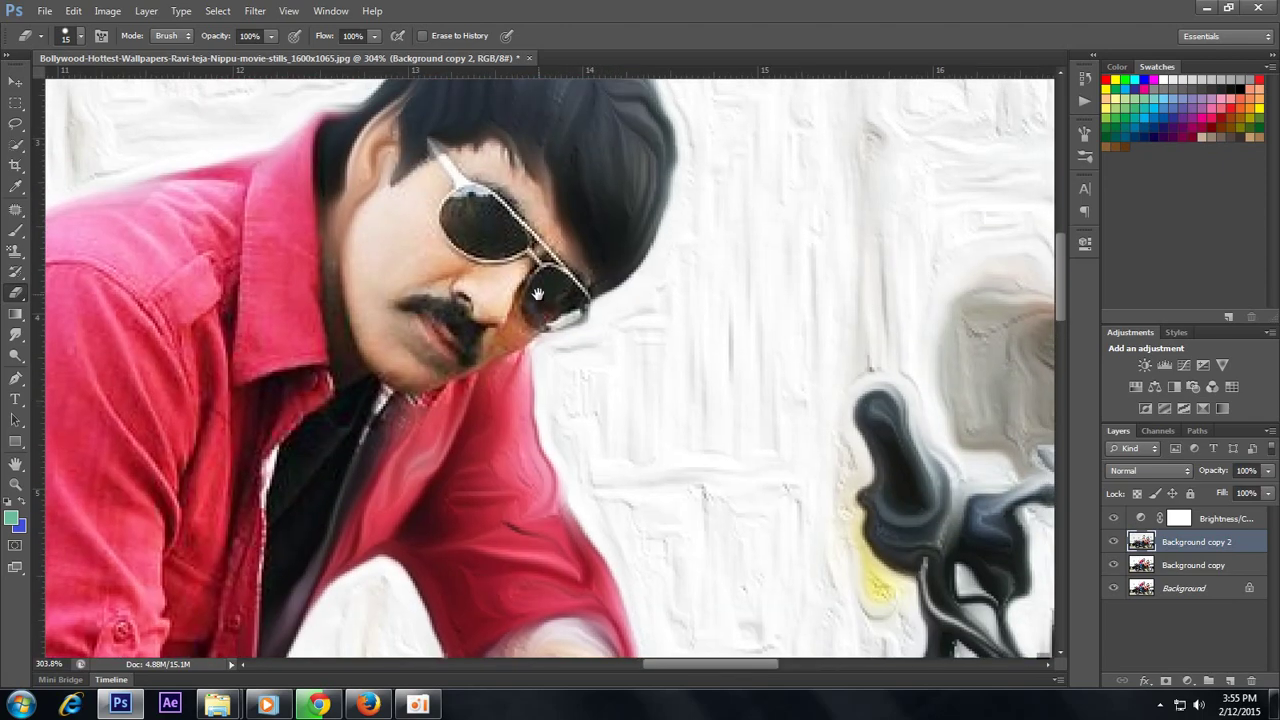
Restore the shirt and collar detail, then zoom out to the whole image.
left_click_drag(574, 199, 535, 290)
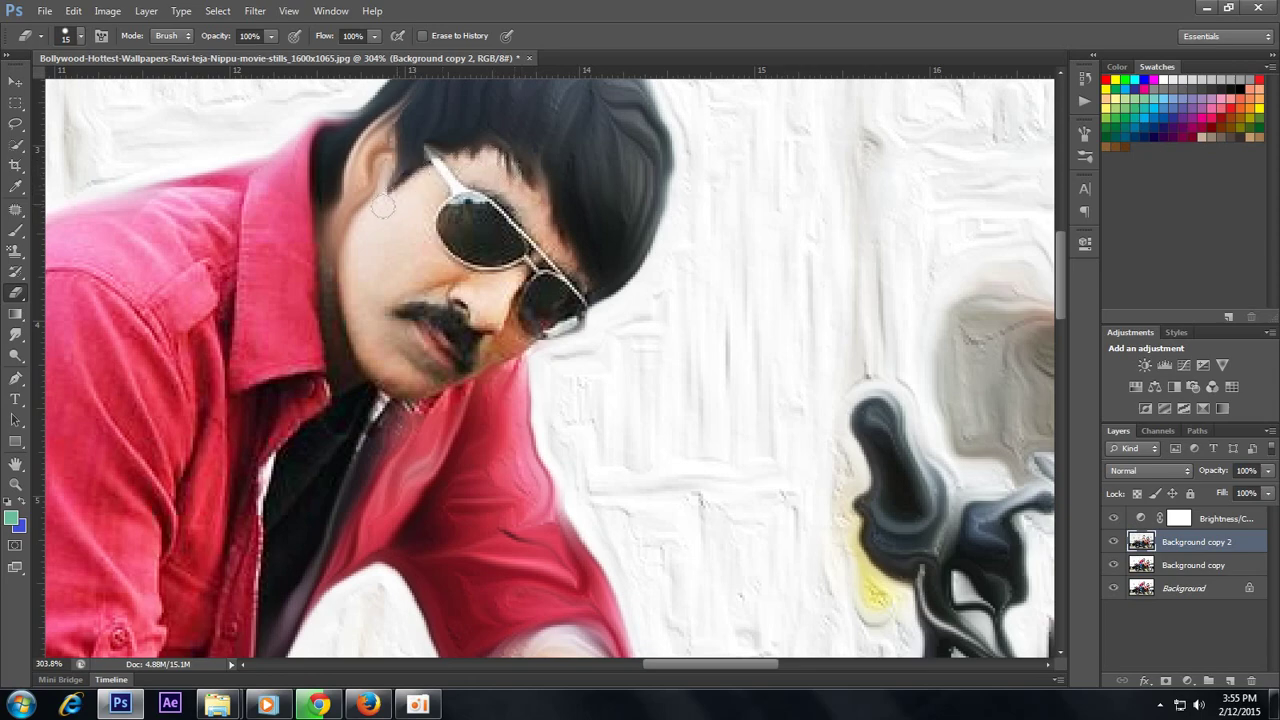
scroll(383, 206, "down", 2)
scroll(683, 220, "down", 3)
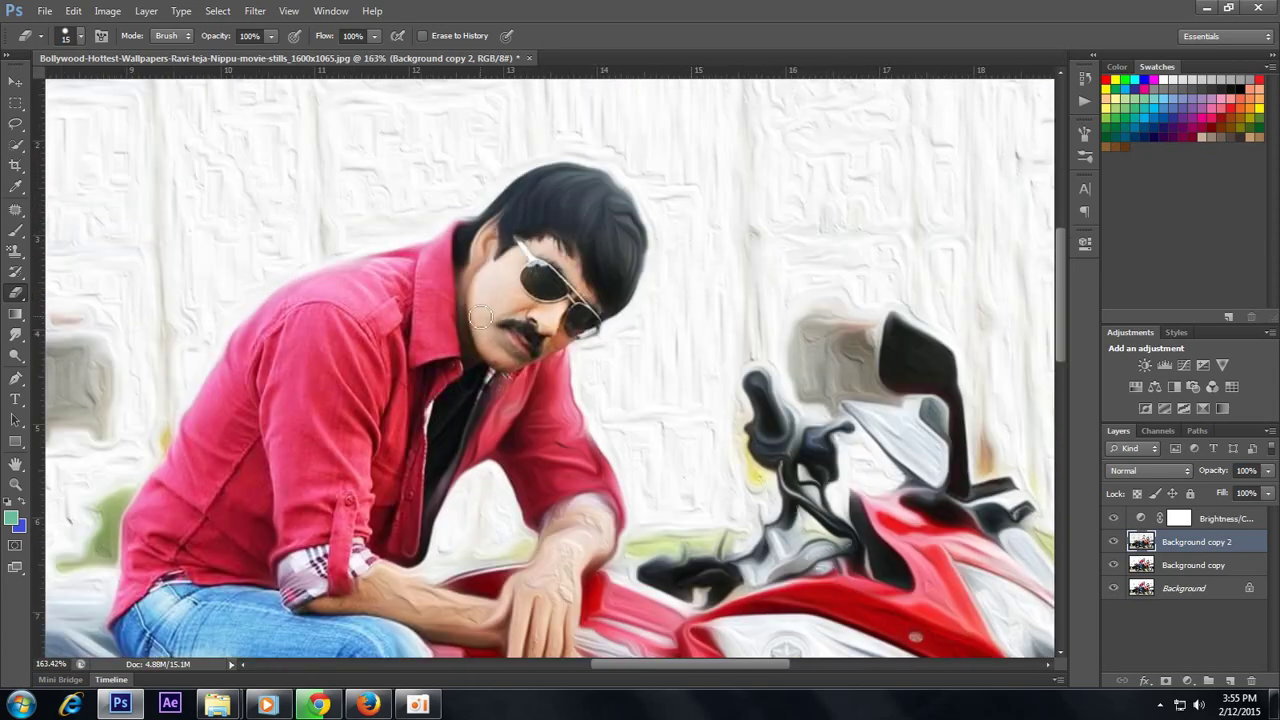
scroll(485, 275, "up", 5)
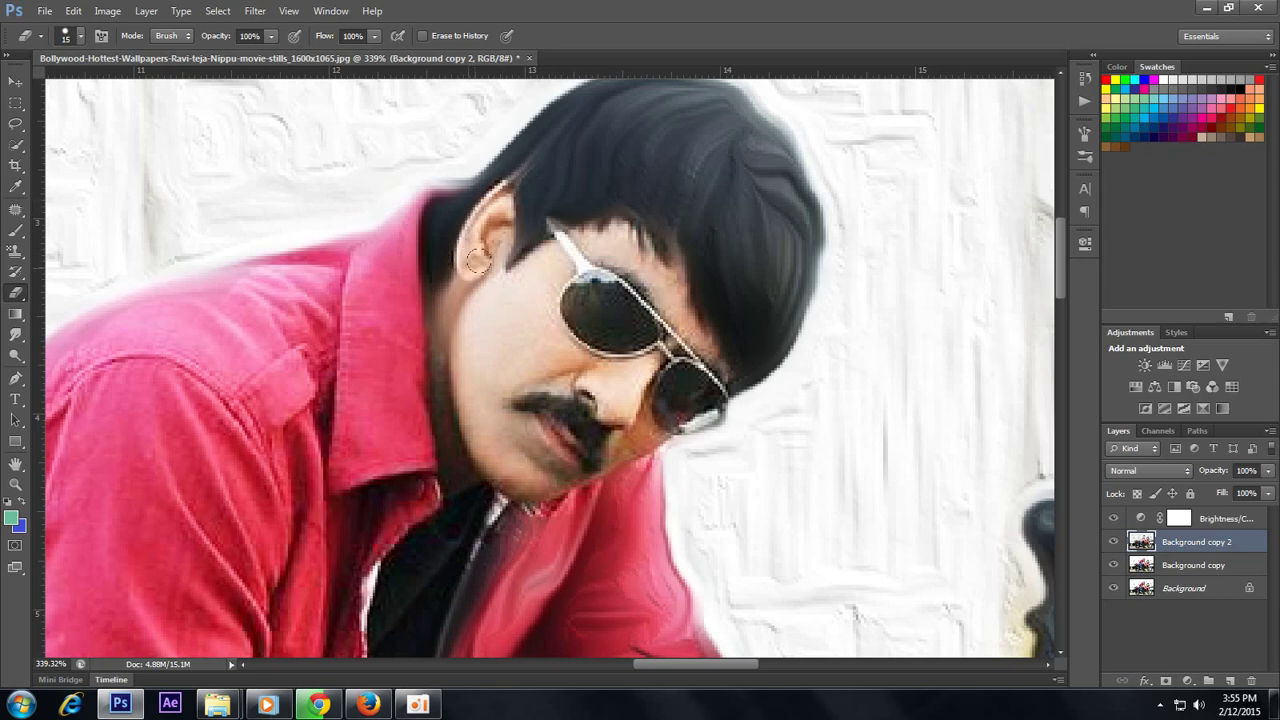
left_click_drag(425, 398, 480, 213)
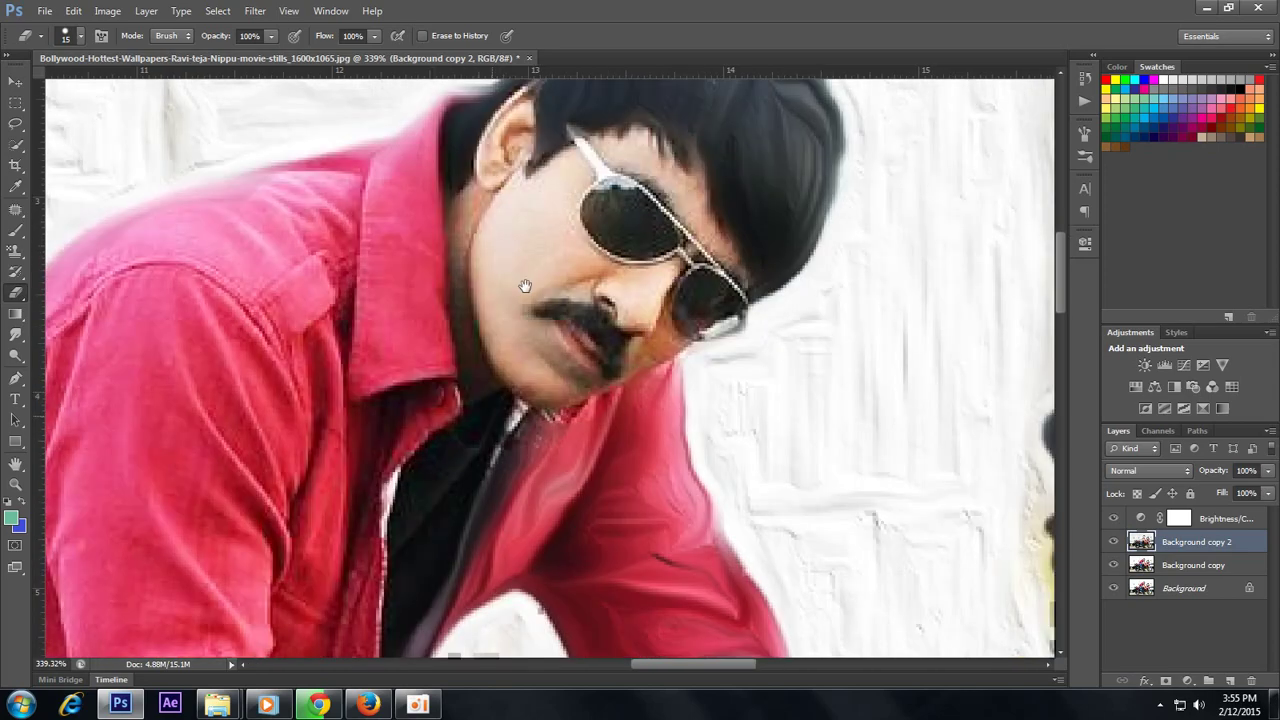
scroll(549, 320, "down", 3)
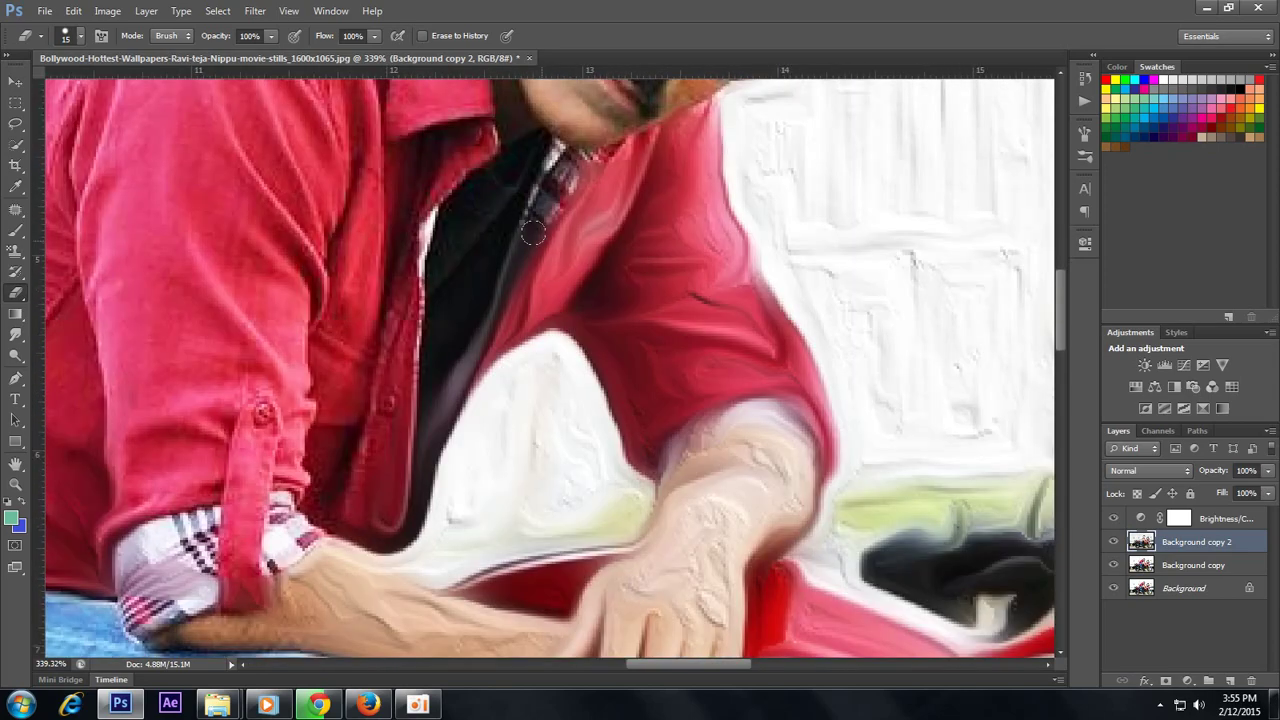
scroll(541, 243, "down", 2)
scroll(541, 243, "down", 1)
Reselect the Eraser in Erase to History mode and enlarge the brush to 90 px.
scroll(541, 243, "down", 1)
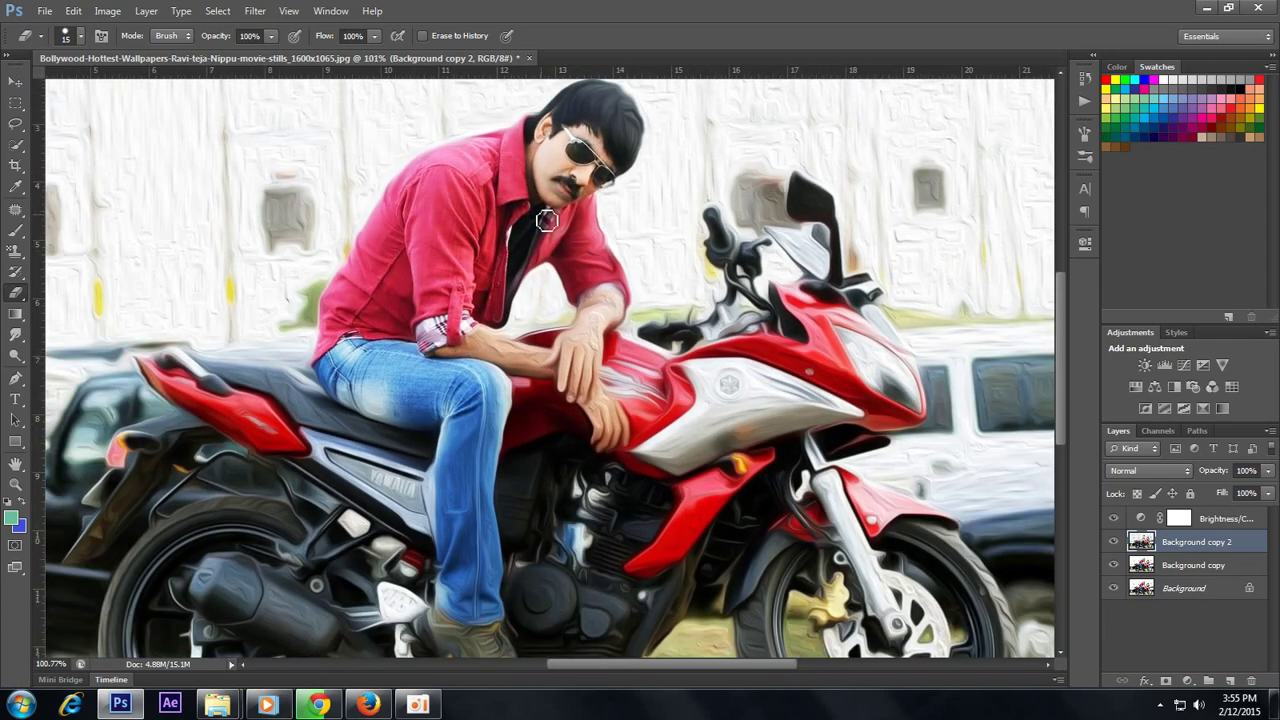
key("bracketleft")
key("bracketleft")
key("bracketleft")
key("p")
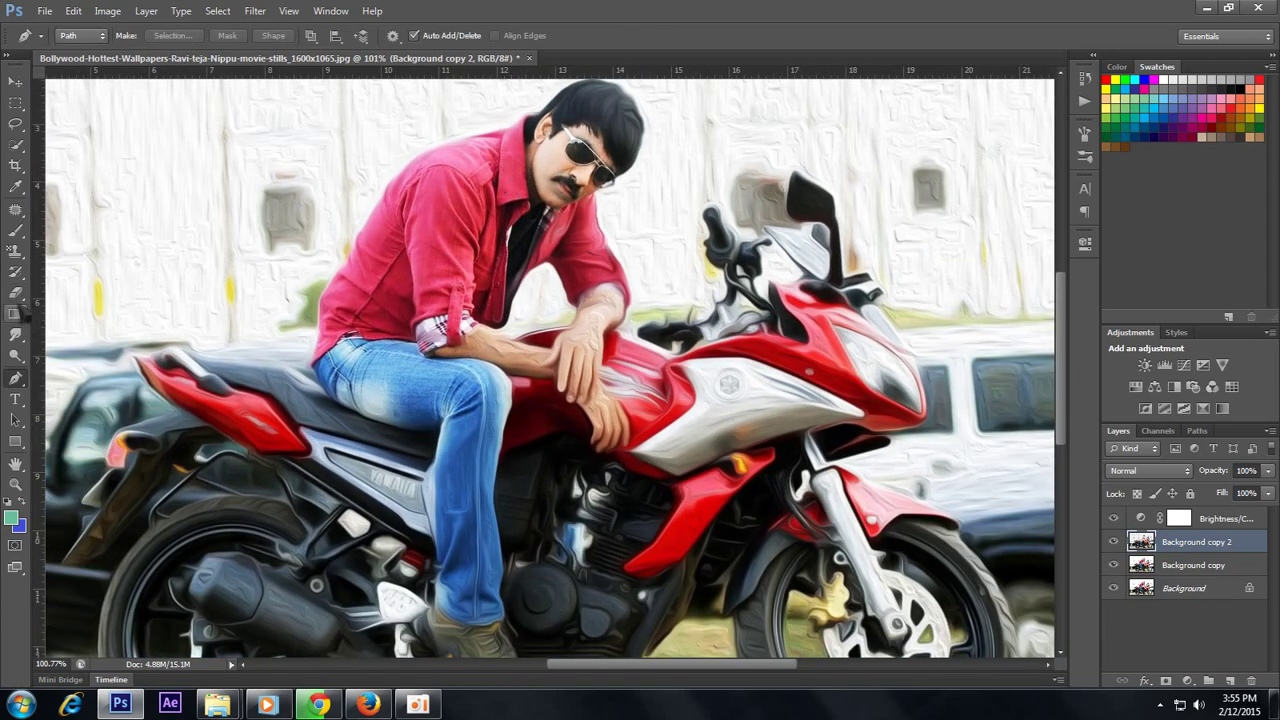
left_click(16, 296)
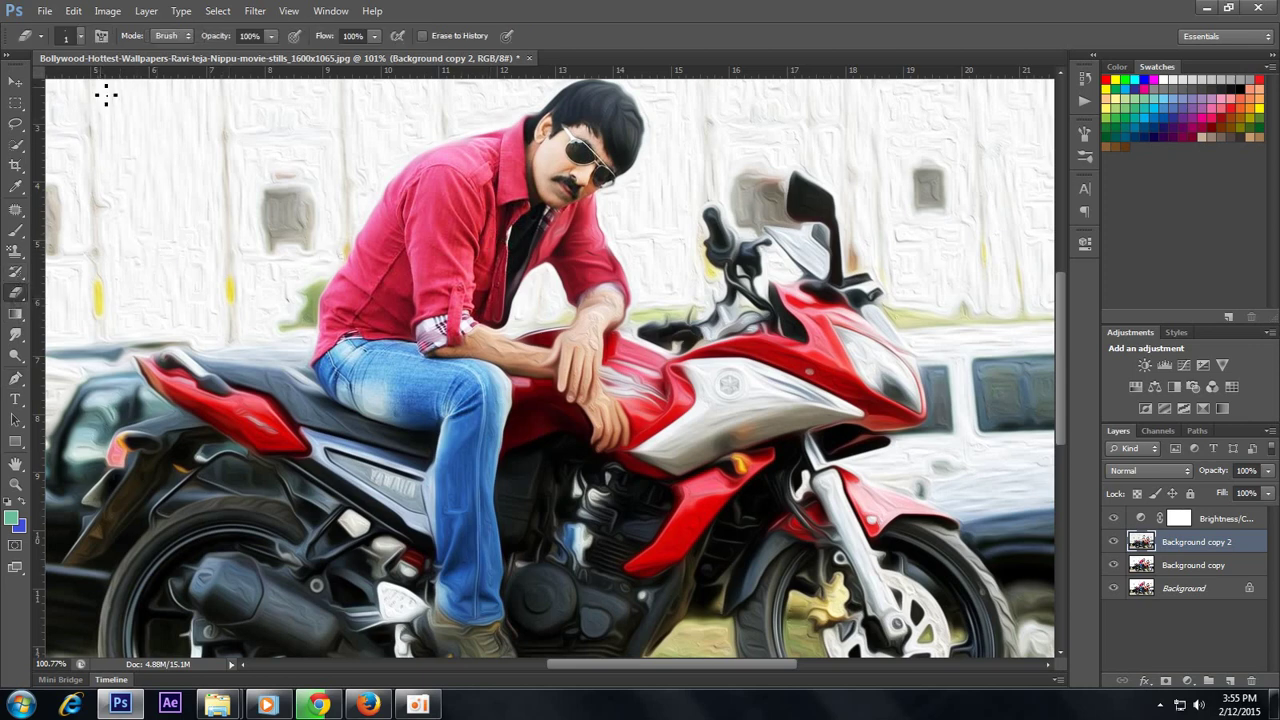
key("bracketright")
key("bracketright")
key("bracketright")
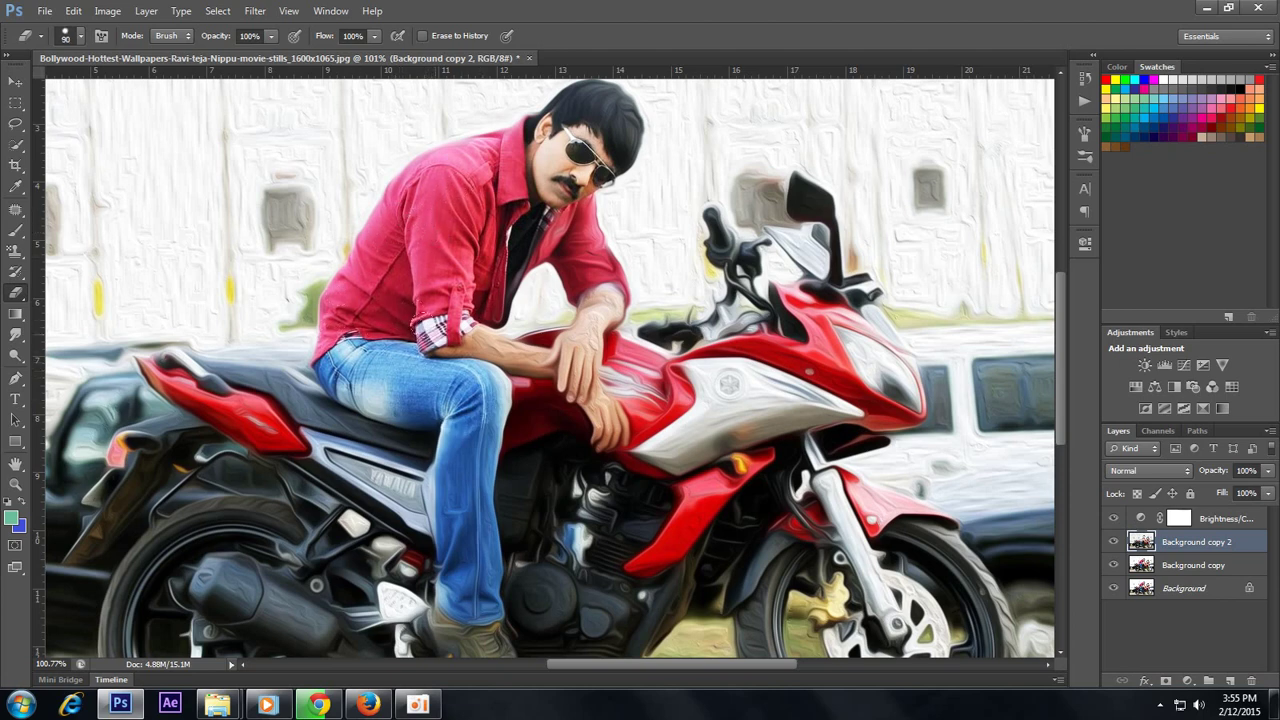
Restore sharp original detail on the fuel tank and engine, undoing one bad stroke.
left_click_drag(570, 372, 660, 400)
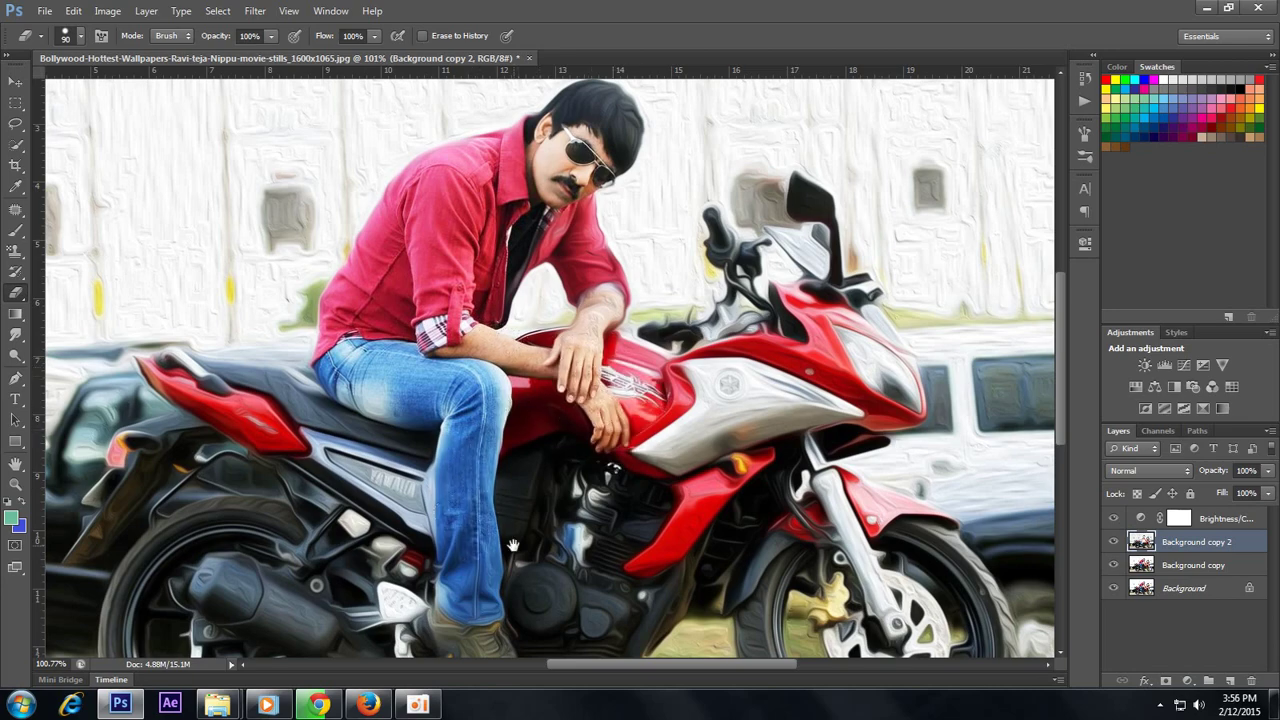
mouse_move(512, 545)
left_mouse_down()
mouse_move(494, 348)
mouse_move(490, 462)
left_mouse_up()
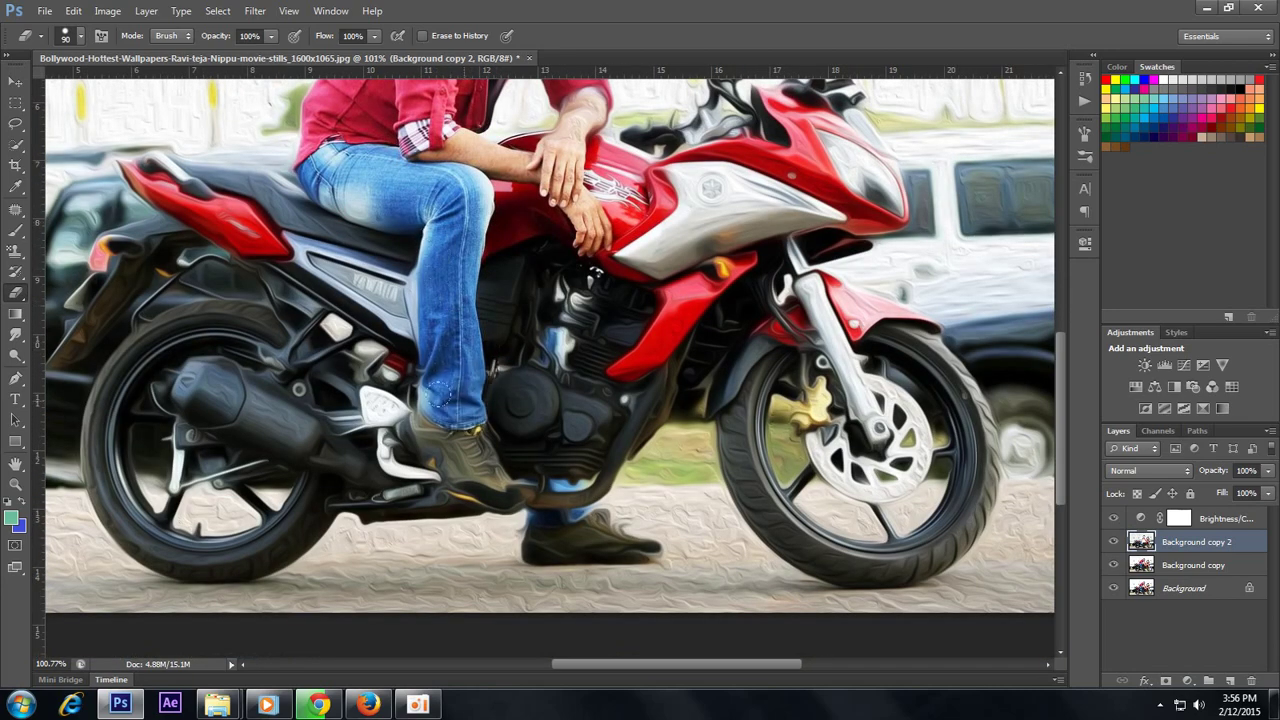
left_click_drag(471, 412, 550, 285)
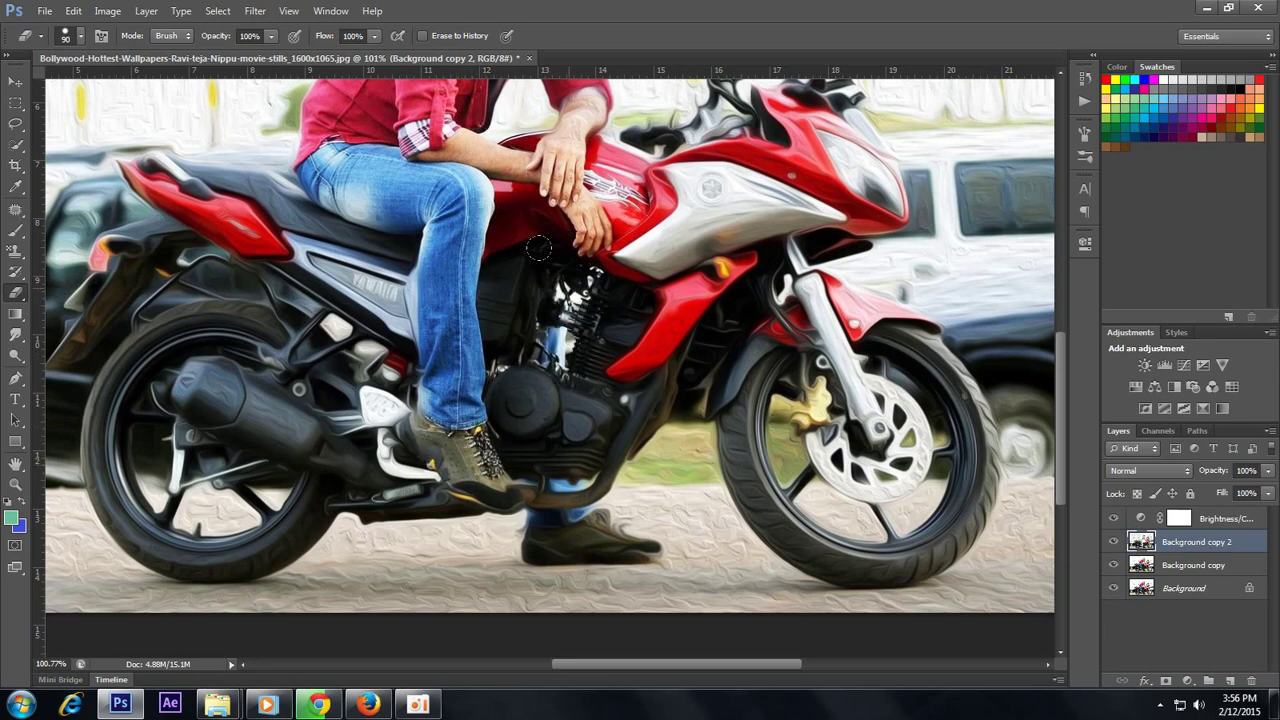
left_click_drag(627, 336, 532, 493)
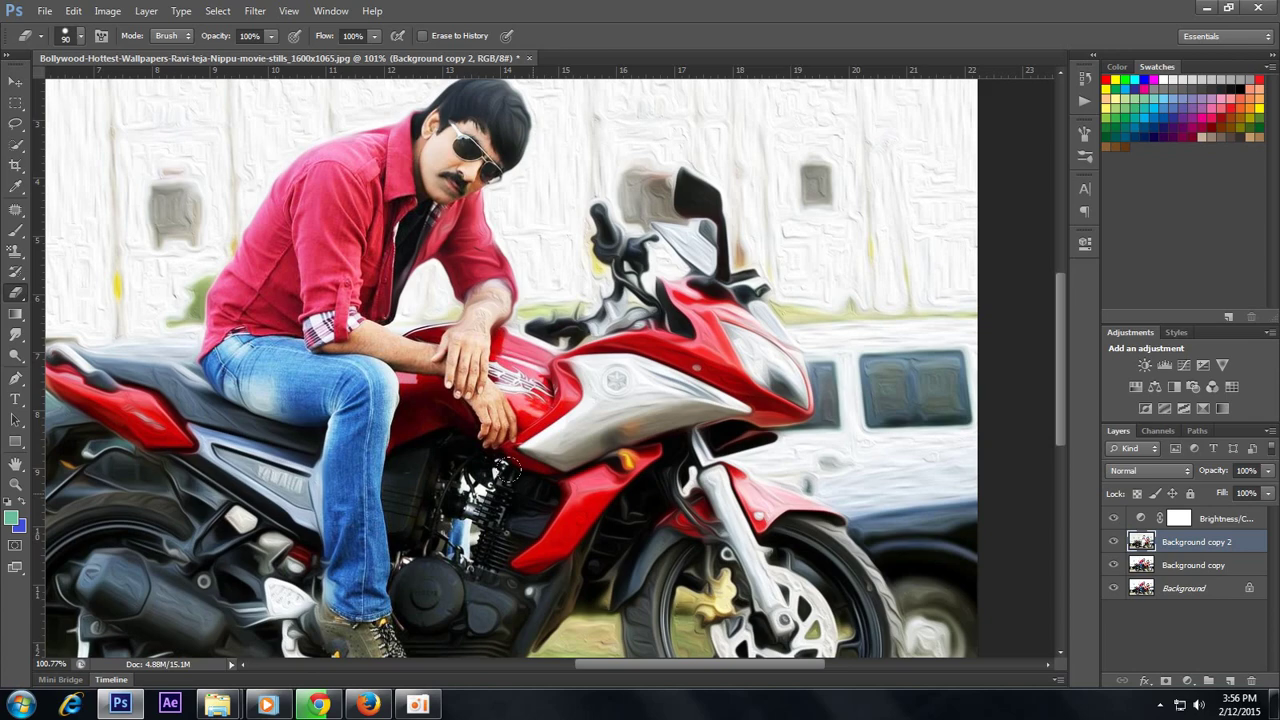
key("ctrl+z")
Pan to the lower engine and wheels and restore the engine with a 25 px eraser.
left_click_drag(596, 400, 496, 467)
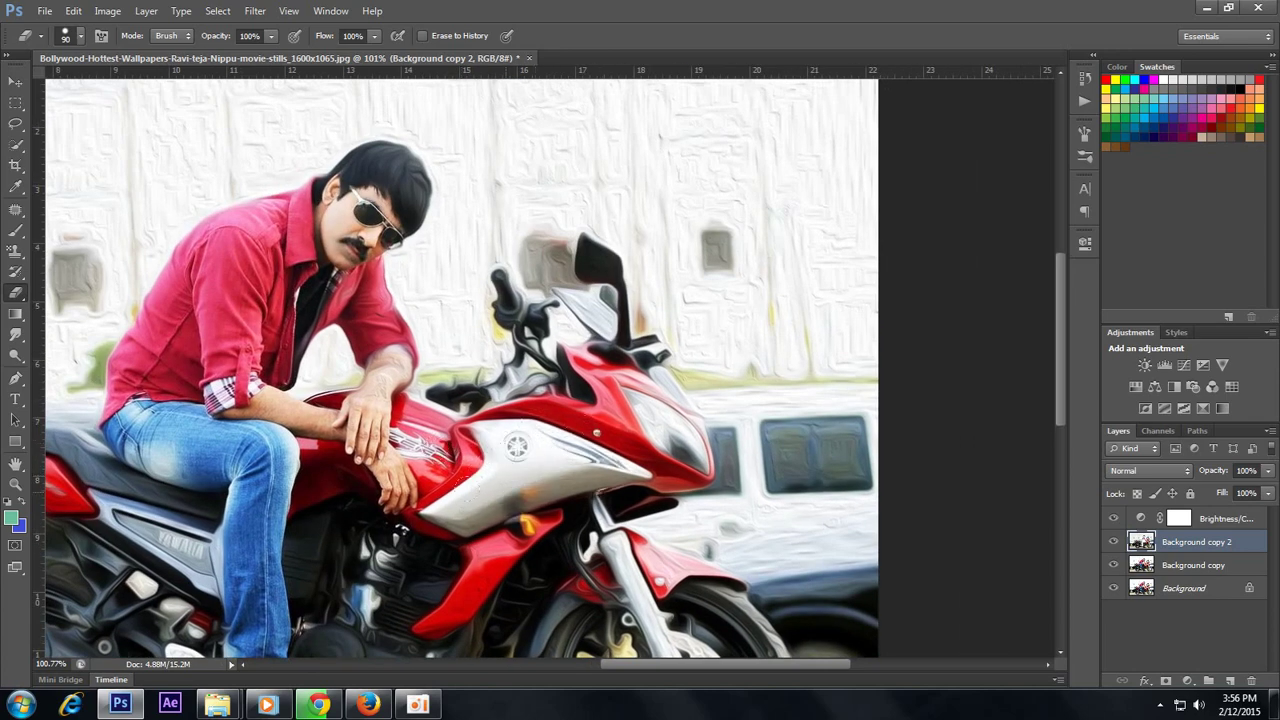
left_click_drag(494, 522, 468, 404)
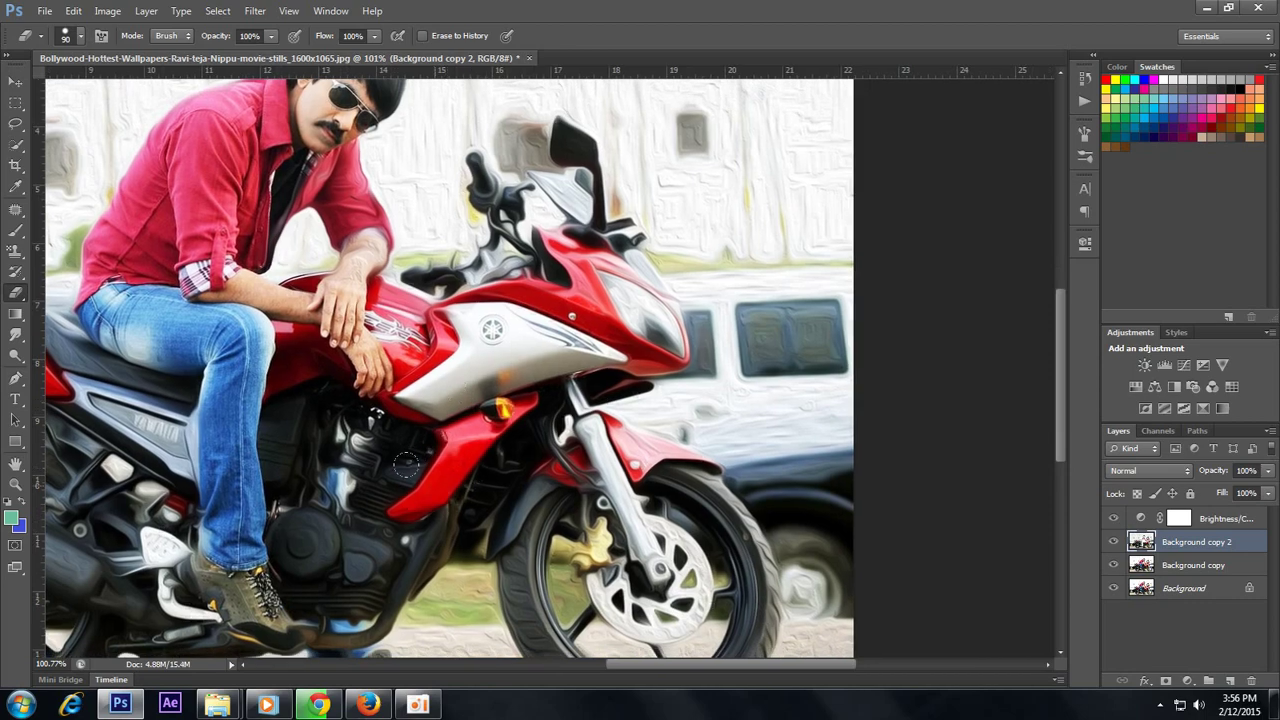
left_click_drag(391, 533, 490, 420)
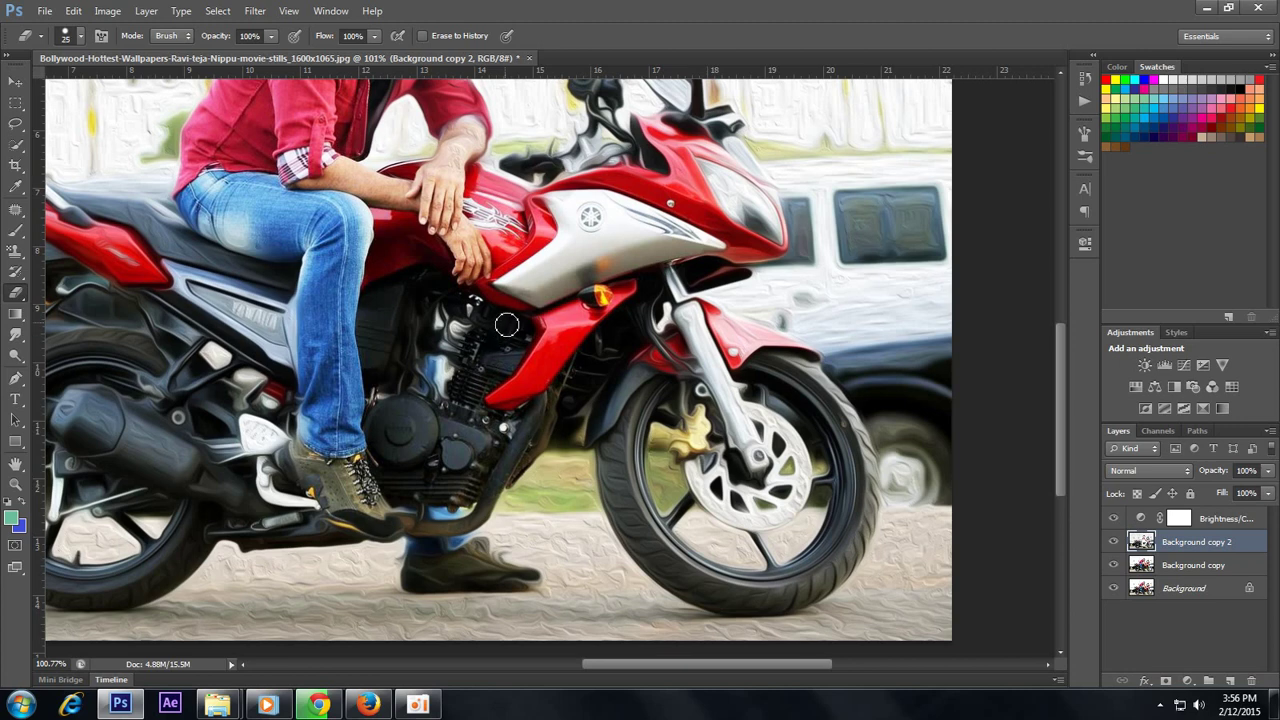
key("bracketleft")
key("bracketleft")
key("bracketleft")
mouse_move(473, 309)
left_mouse_down()
mouse_move(409, 350)
mouse_move(438, 403)
mouse_move(423, 376)
left_mouse_up()
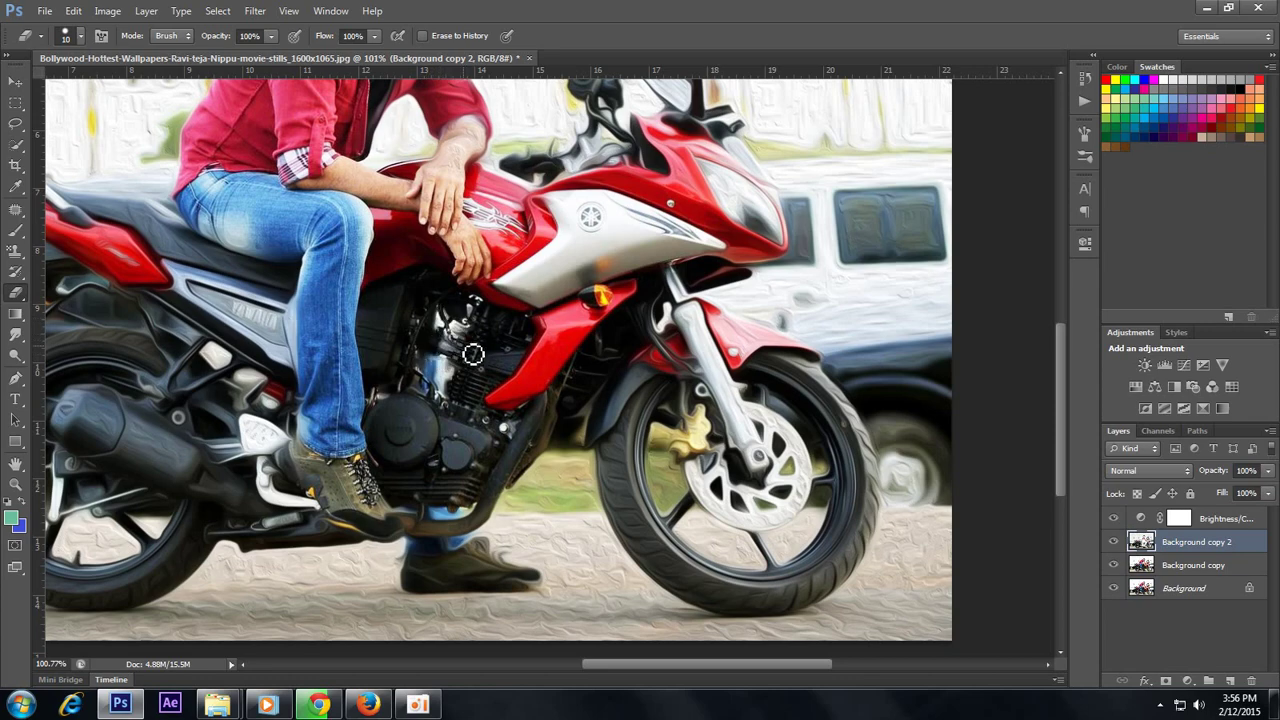
Zoom to about 156% and restore the YAMAHA panel, seat and tail light.
scroll(469, 358, "down", 3)
scroll(469, 358, "down", 1)
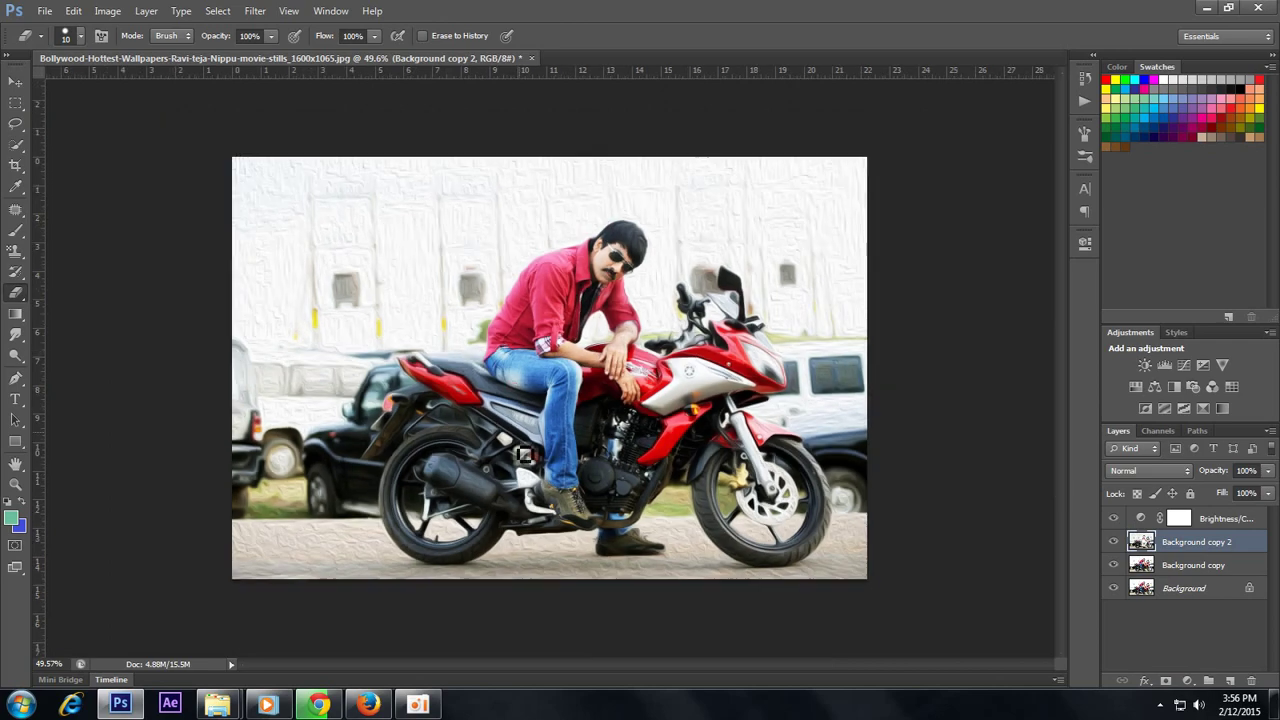
scroll(469, 358, "up", 3)
scroll(452, 362, "up", 3)
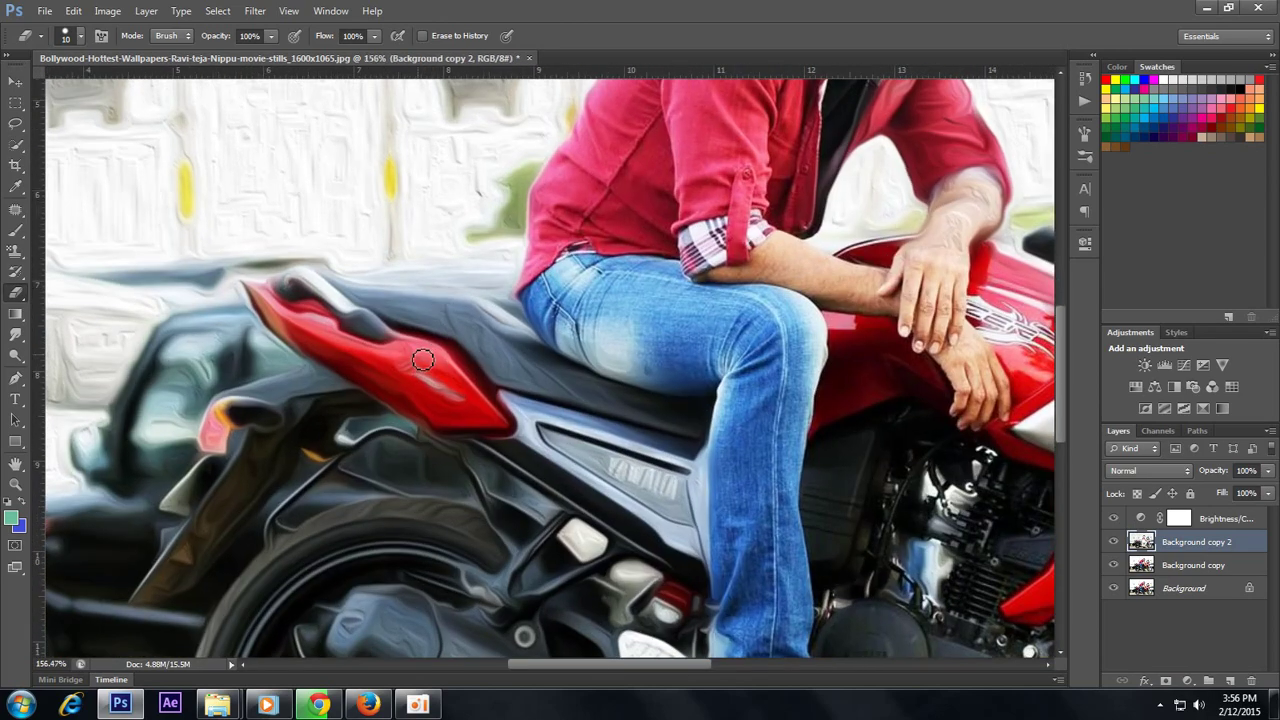
key("bracketright")
mouse_move(613, 396)
left_mouse_down()
mouse_move(400, 340)
mouse_move(345, 300)
mouse_move(295, 288)
mouse_move(355, 340)
left_mouse_up()
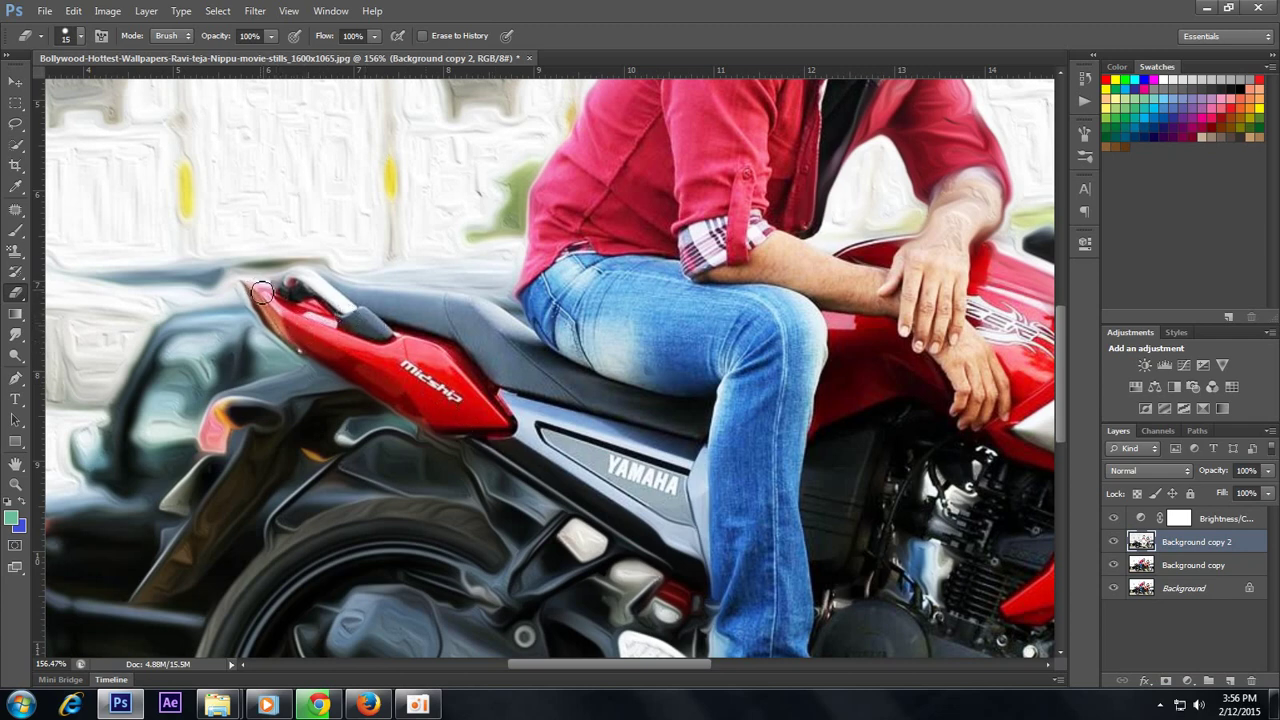
left_click_drag(258, 291, 340, 286)
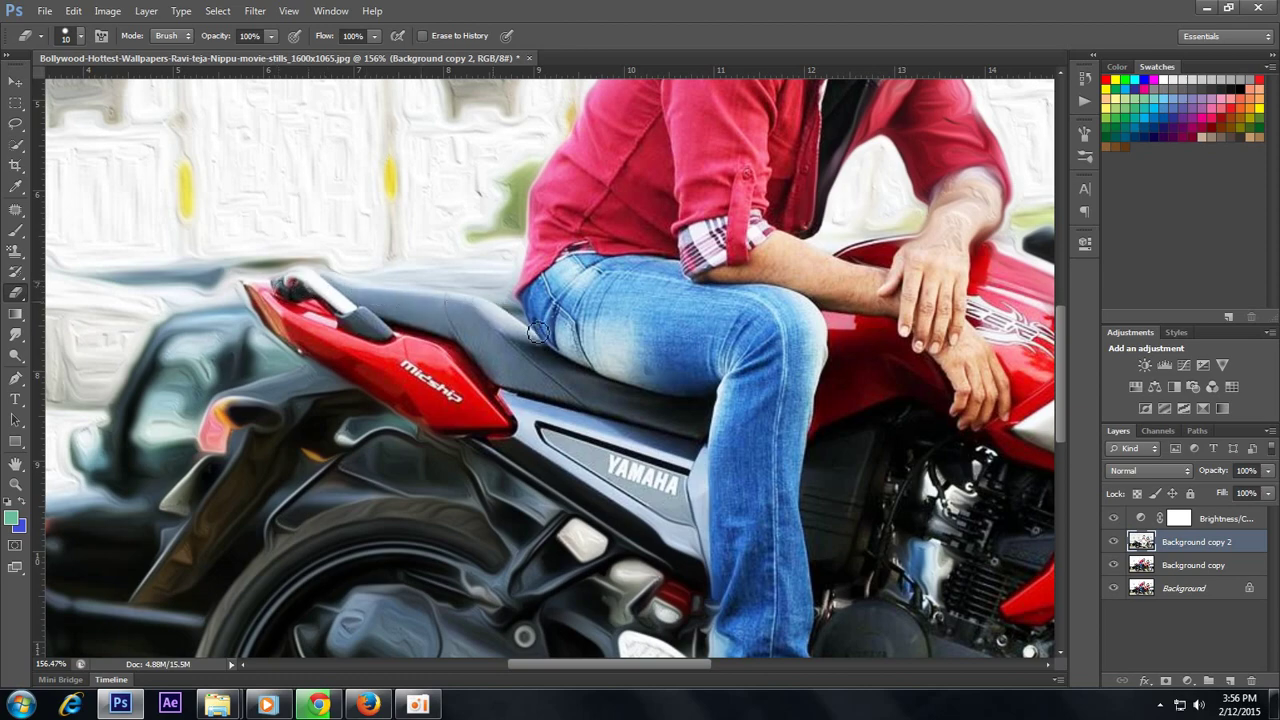
Restore original detail along the rear bracket edge with a 15 px eraser.
left_click_drag(415, 482, 434, 358)
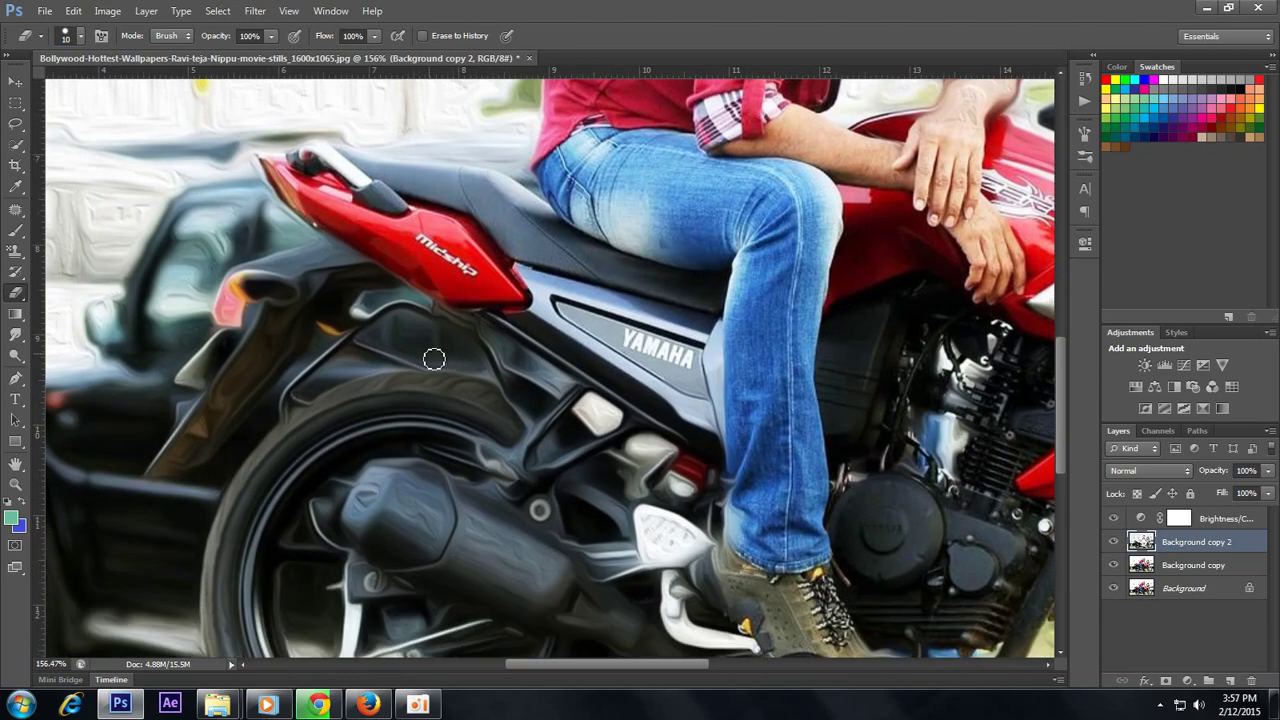
key("bracketright")
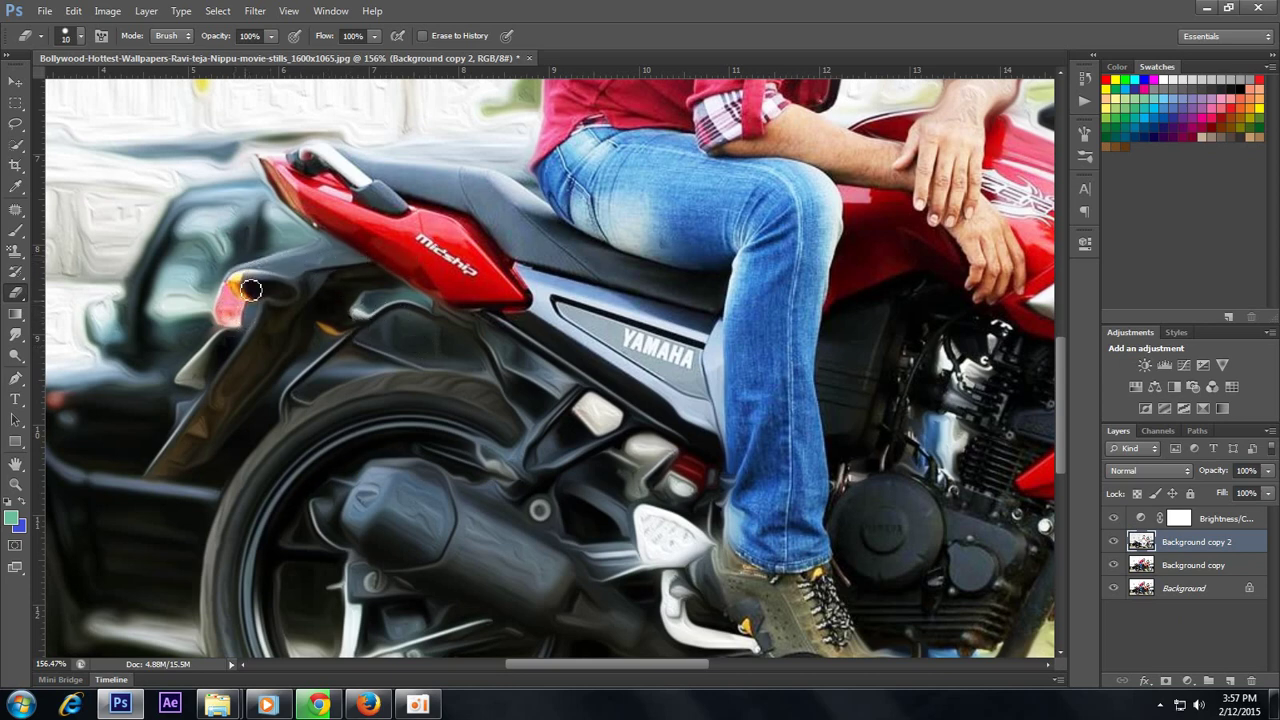
mouse_move(252, 365)
left_mouse_down()
mouse_move(181, 473)
mouse_move(234, 411)
left_mouse_up()
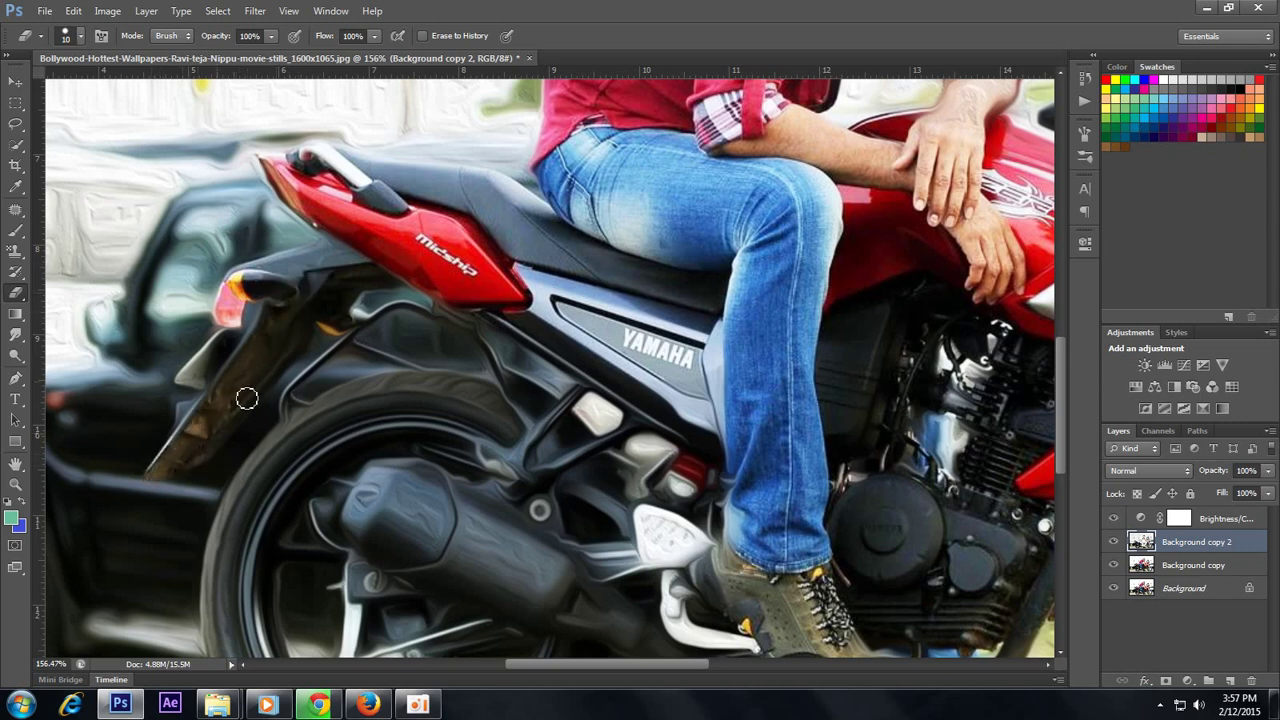
key("bracketright")
scroll(502, 248, "down", 3)
scroll(502, 248, "down", 2)
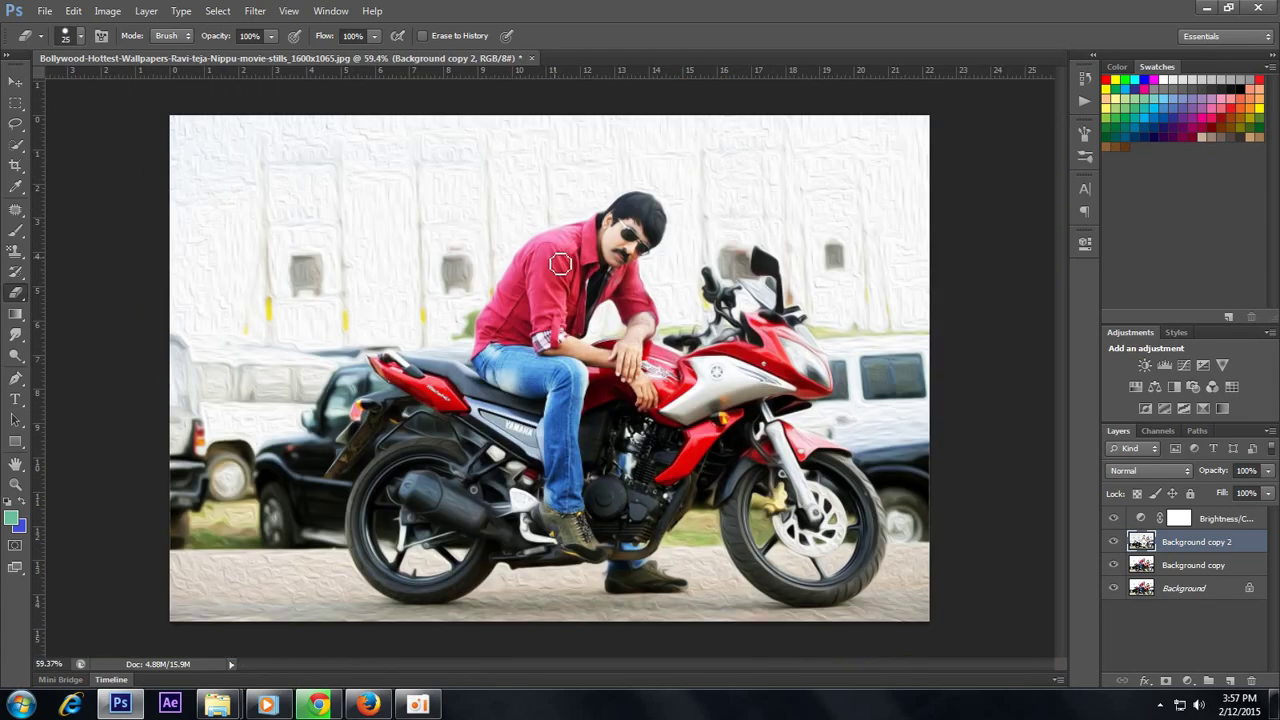